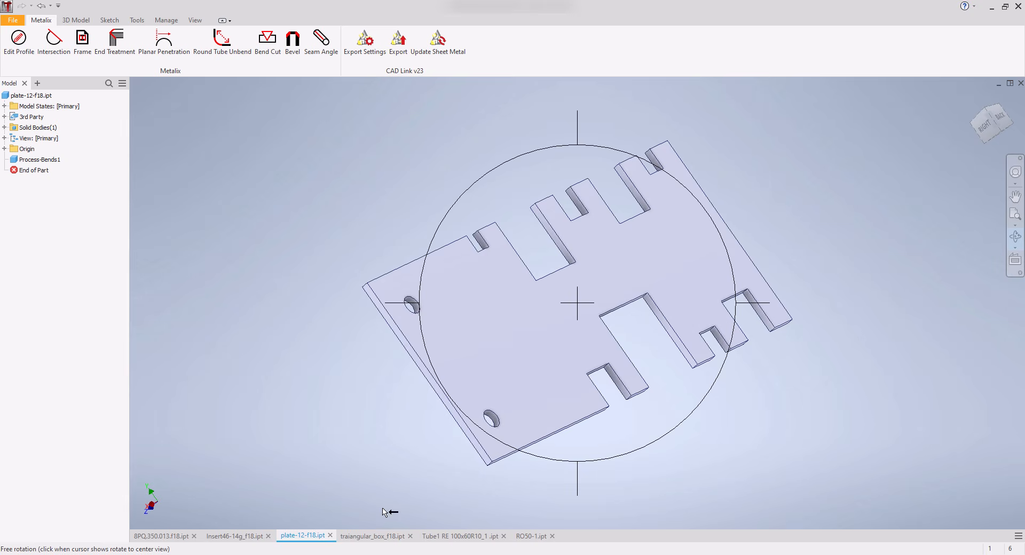
Examine the triangular box part traiangular_box_f18.ipt in 3D from different angles.
click(373, 535)
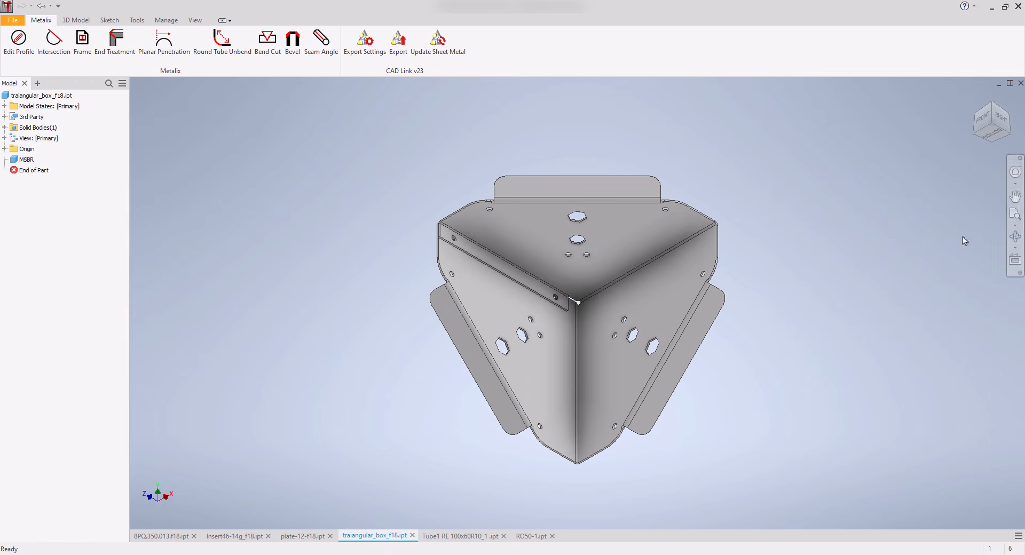
click(1015, 236)
drag(576, 307, 432, 197)
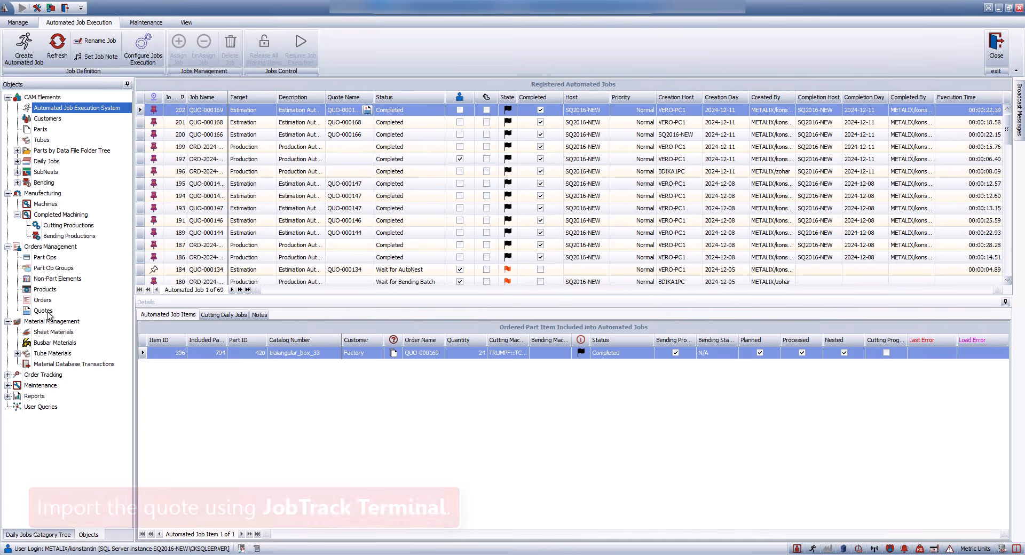
Switch to JobTrack Terminal and start a quote import with Quote_f18.csv as the source file.
click(47, 310)
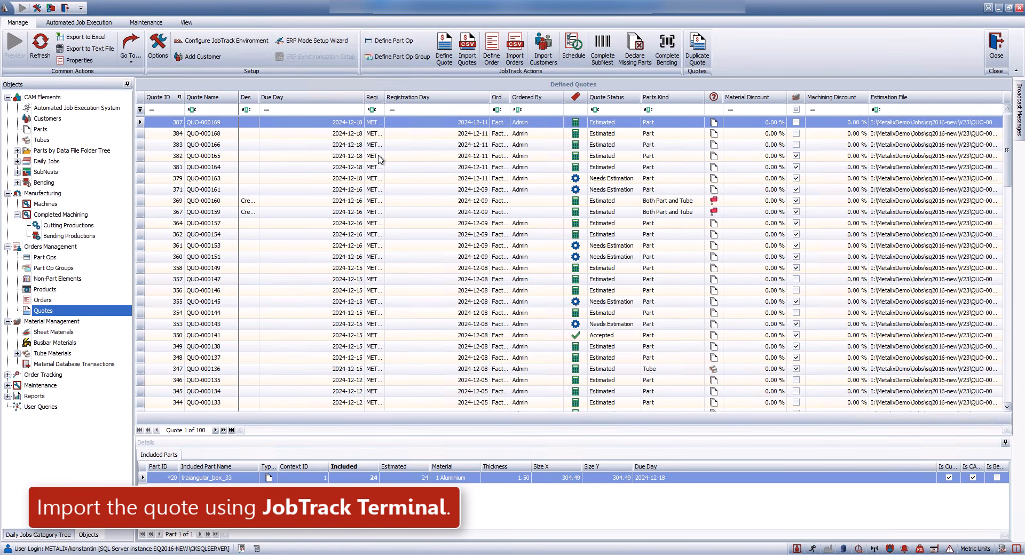
click(468, 49)
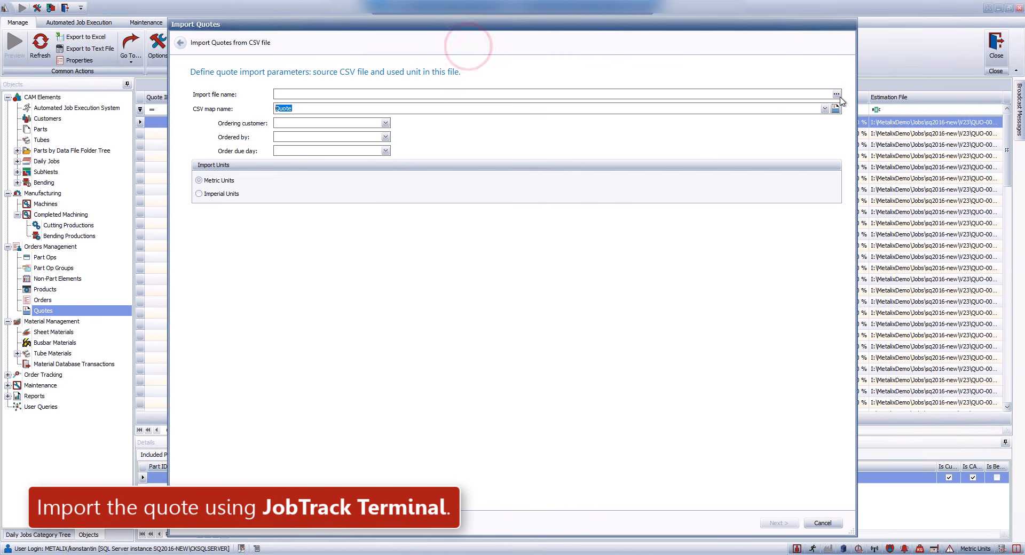
click(838, 94)
click(422, 197)
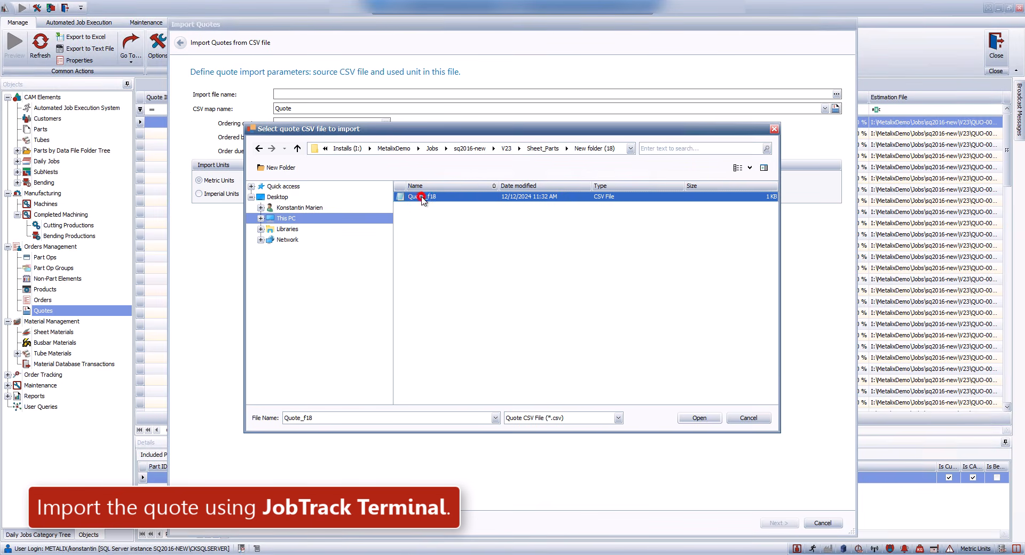
click(679, 418)
Set the imported quote's ordering customer to Metalix and its order due day to 12/18/2024.
click(385, 123)
click(337, 148)
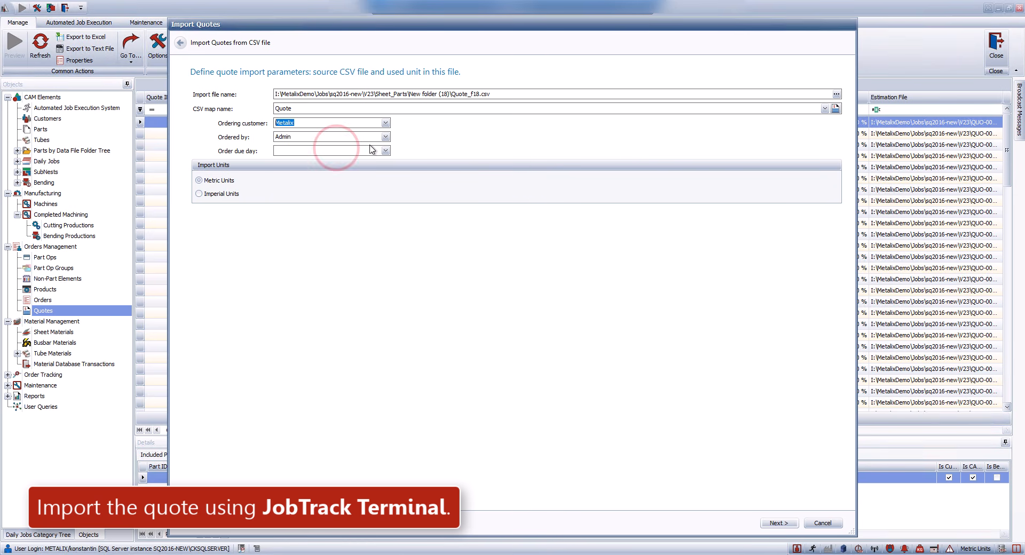
click(385, 151)
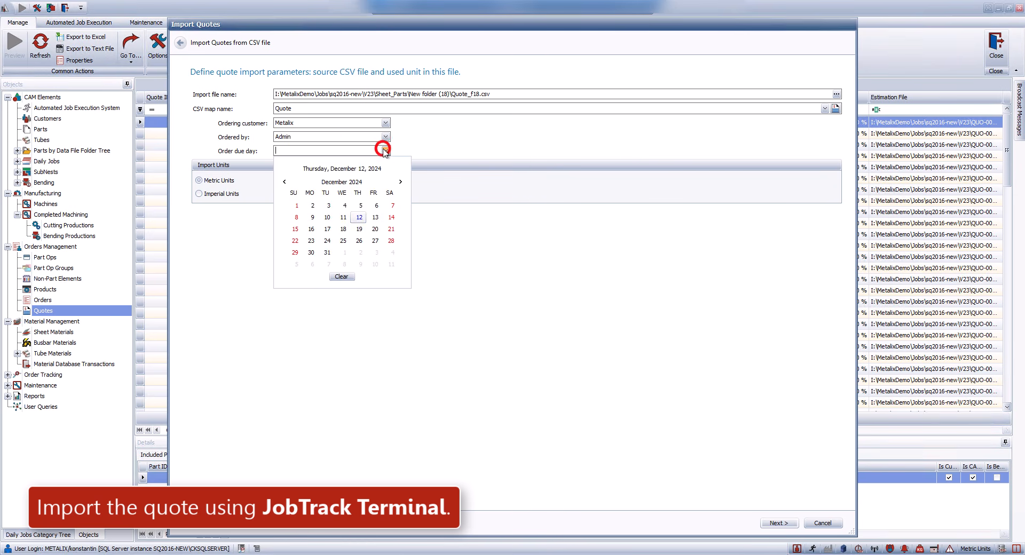
click(349, 232)
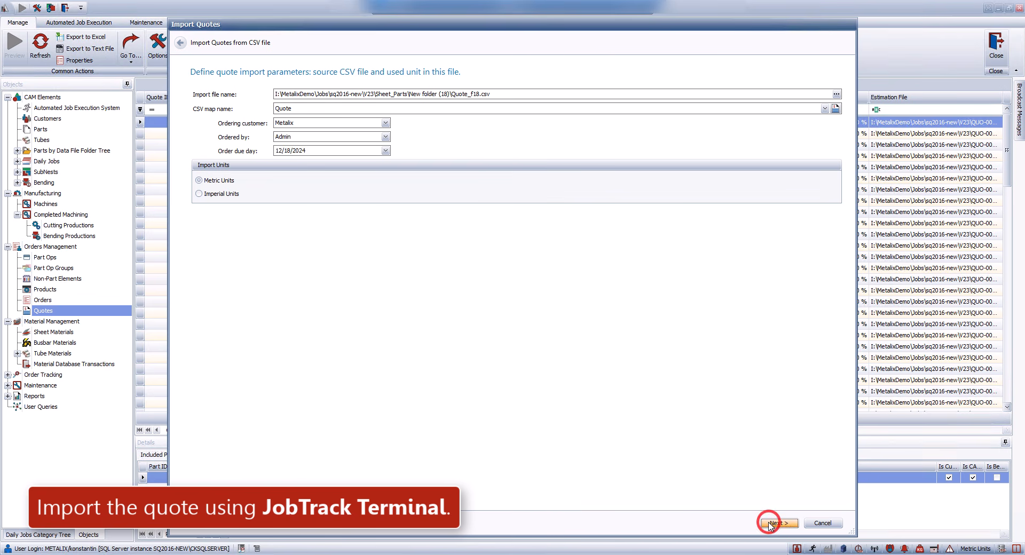
Import the quoted parts read from the CSV file and close the import wizard.
click(772, 523)
click(768, 527)
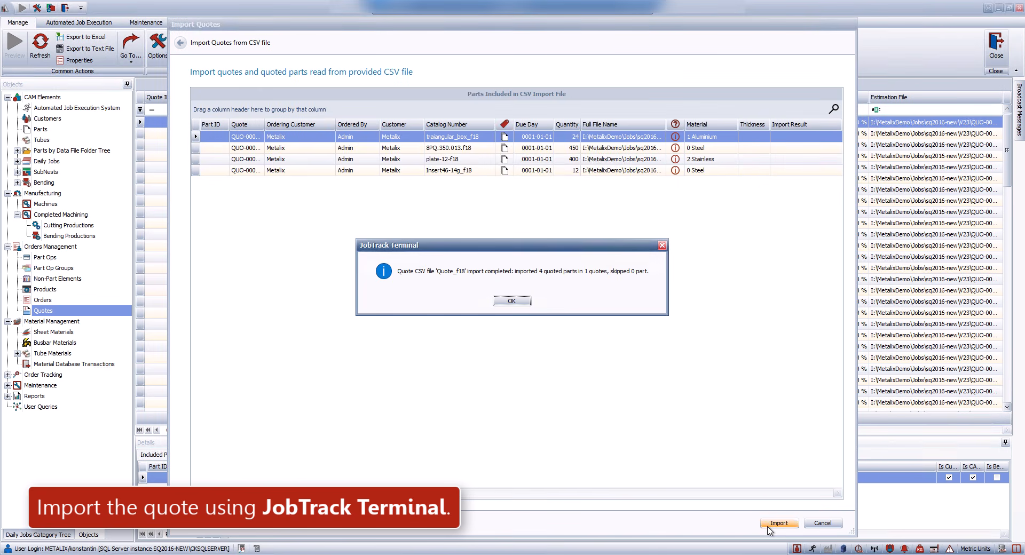
click(510, 301)
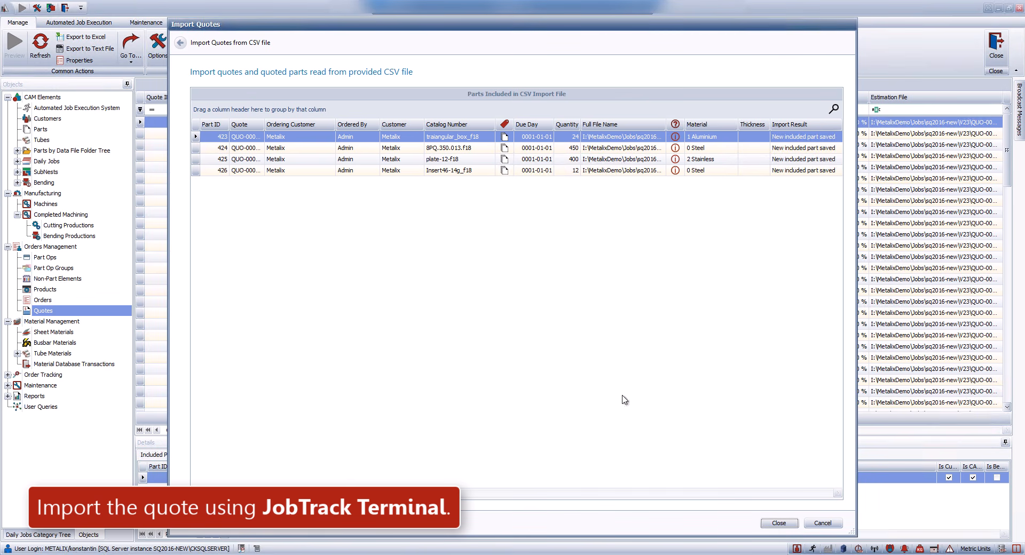
click(777, 523)
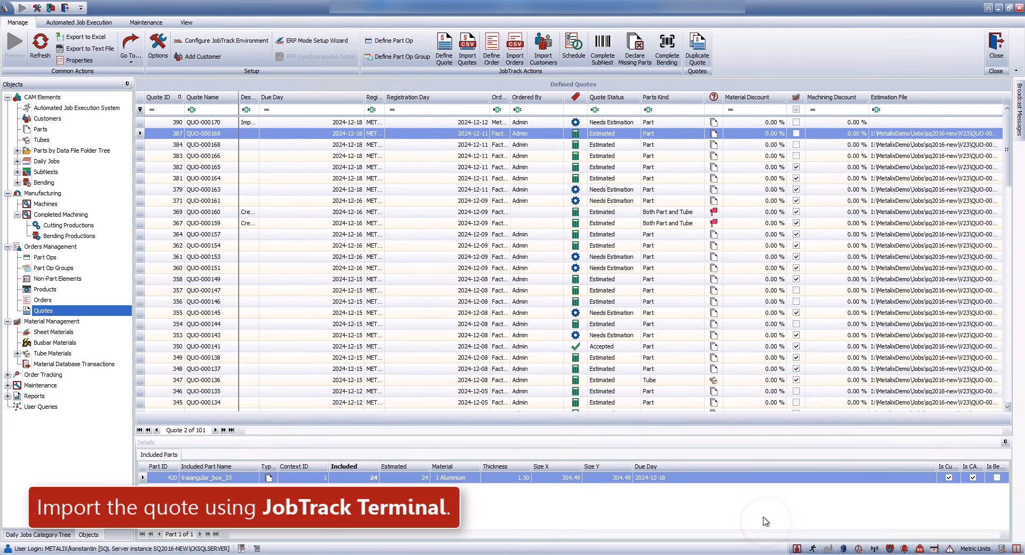
Open the newly imported quote and check the part operations assigned to traiangular_box_f18 and plate-12-f18.
double_click(267, 122)
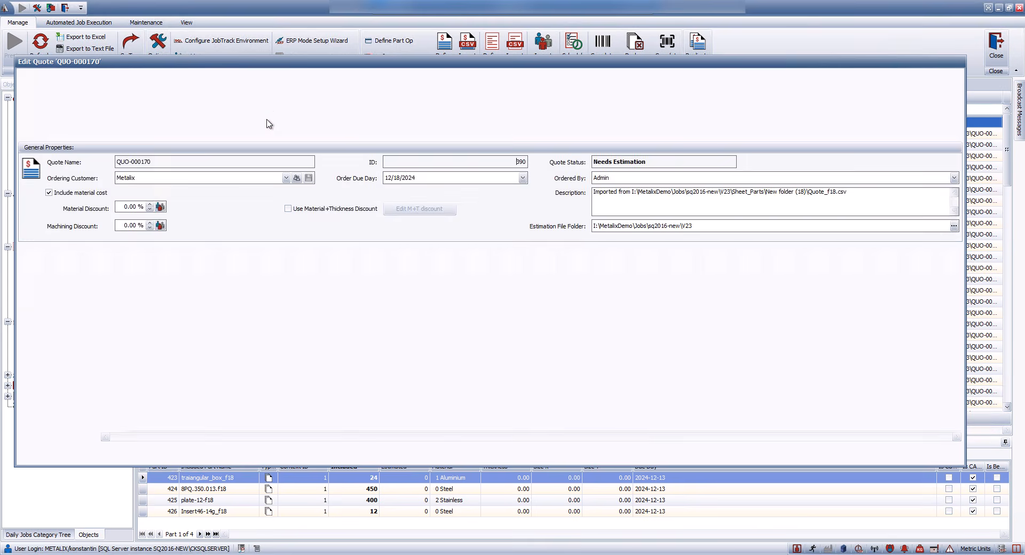
click(147, 278)
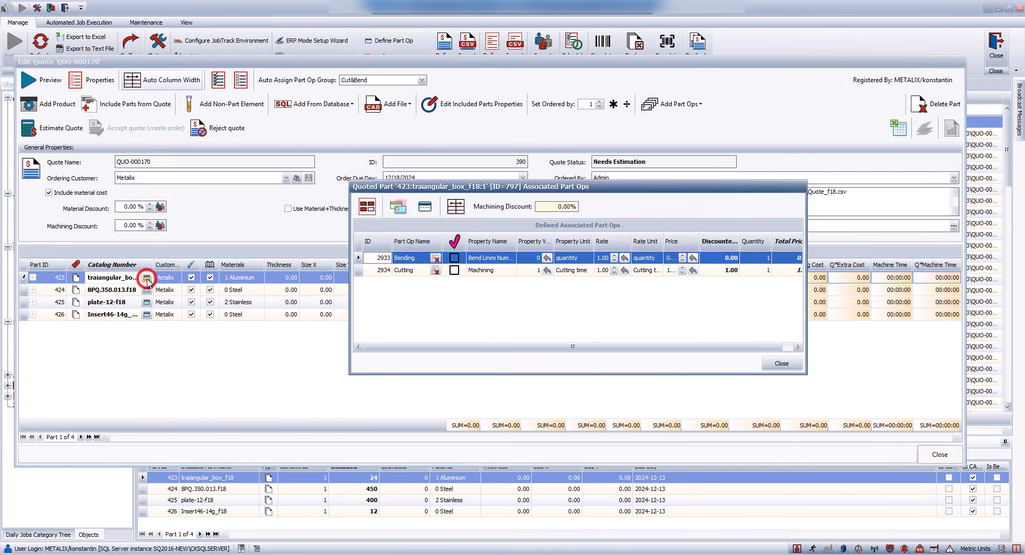
click(781, 365)
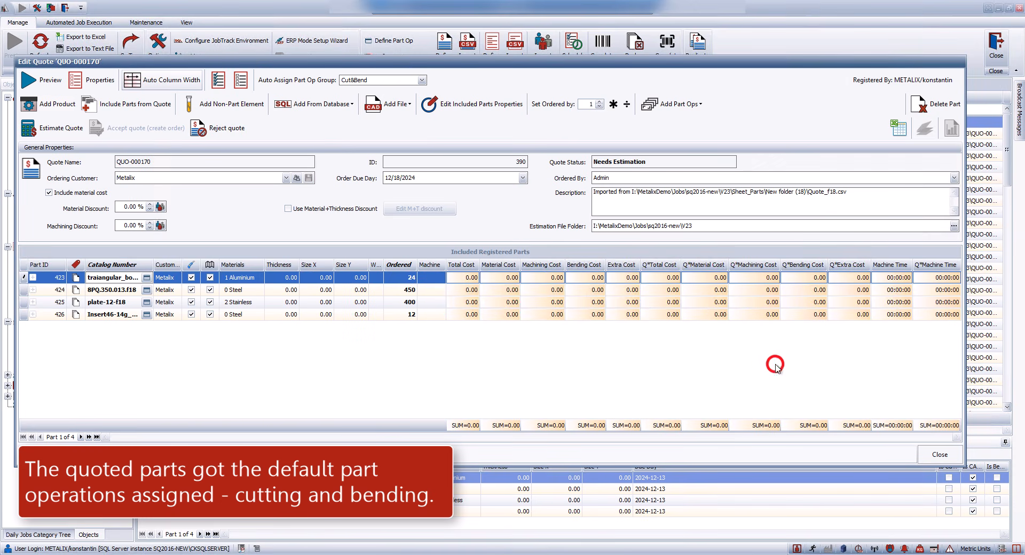
click(147, 302)
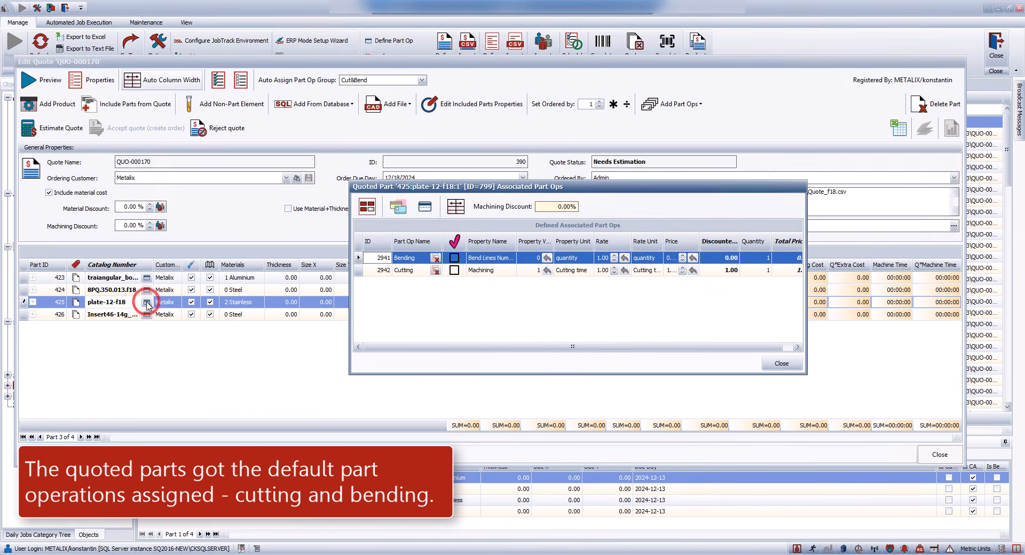
click(781, 364)
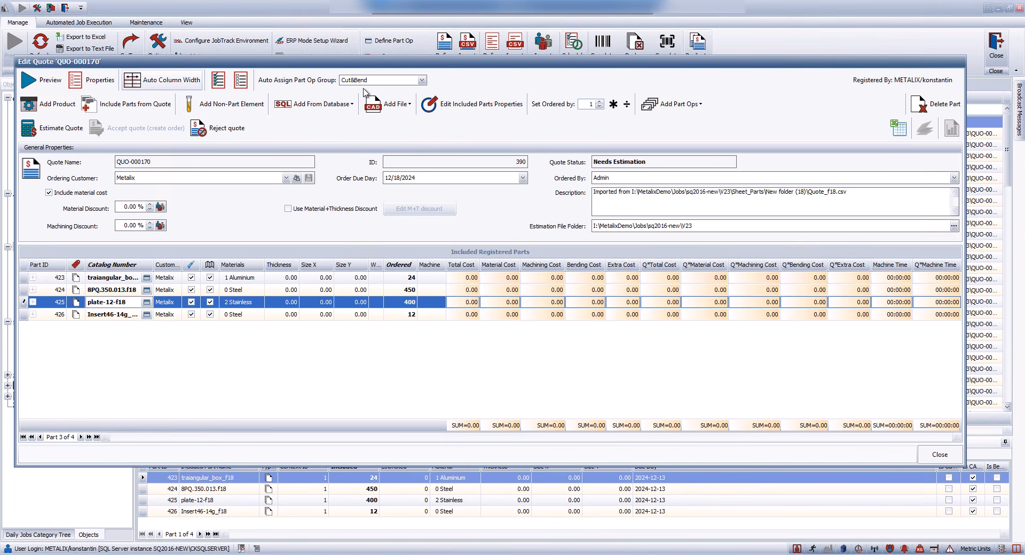
Check the Default template's machines and launch the quote estimation as an automated job on host SQ2016-NEW.
click(62, 132)
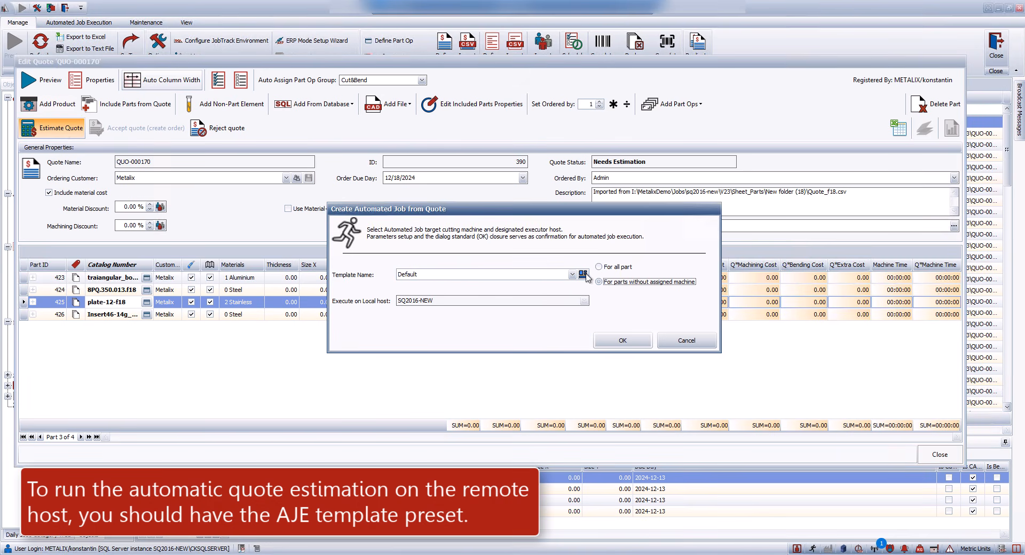
click(583, 275)
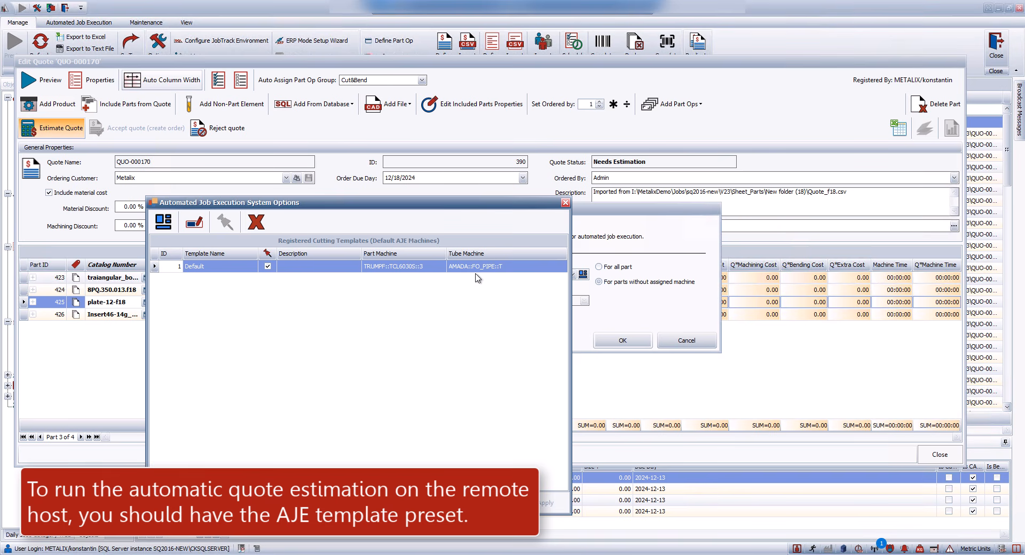
click(506, 502)
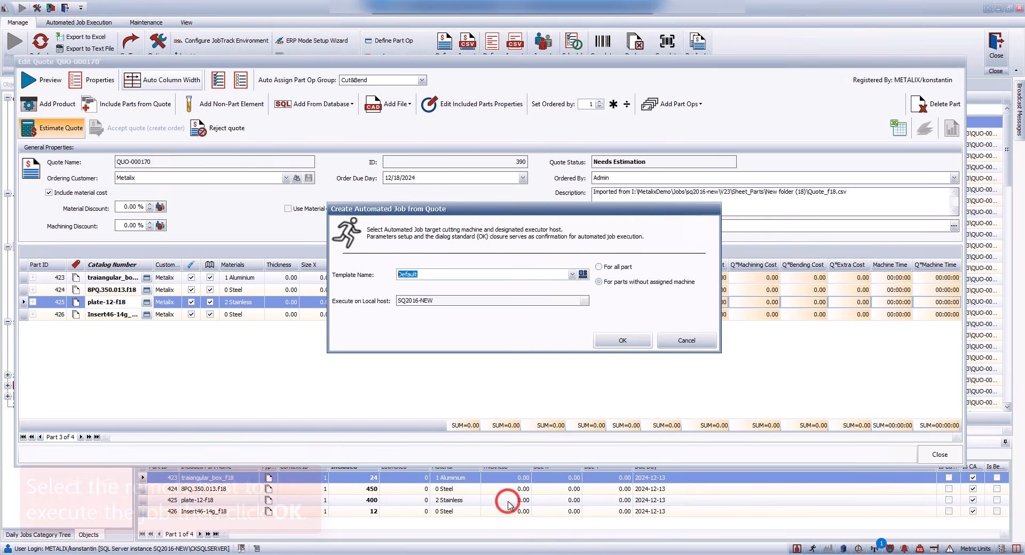
click(596, 344)
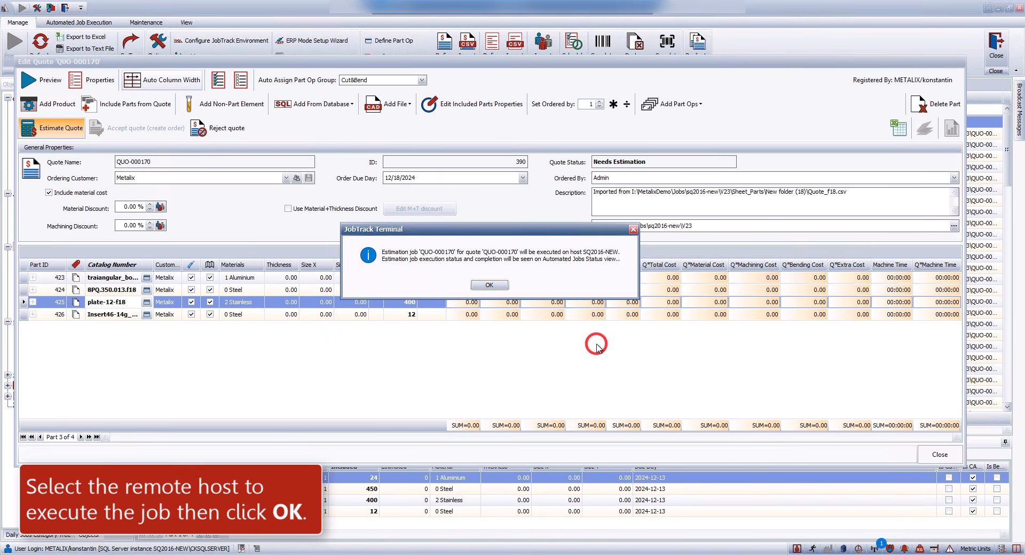
click(494, 284)
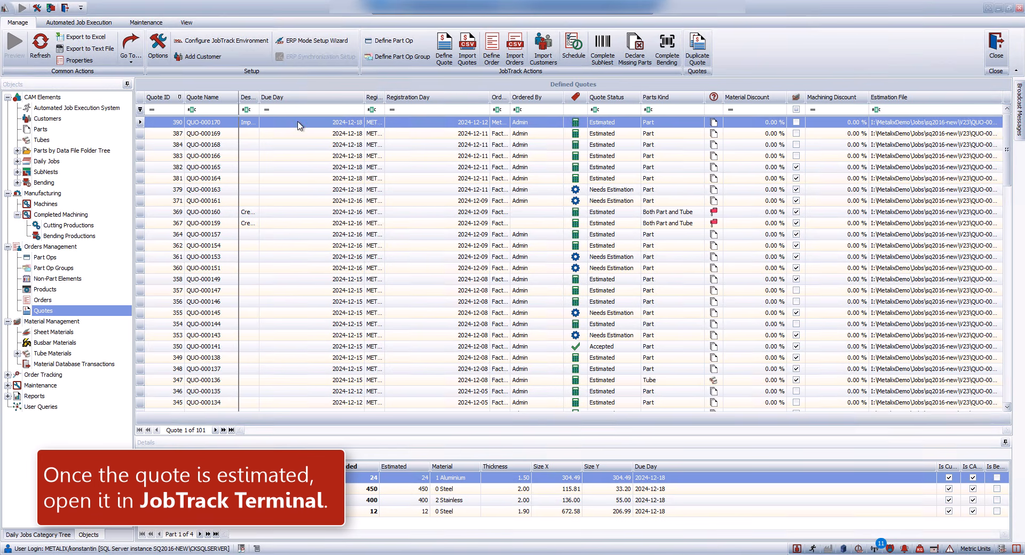
Open the estimated quote and review its part costs and the generated estimation report.
double_click(298, 122)
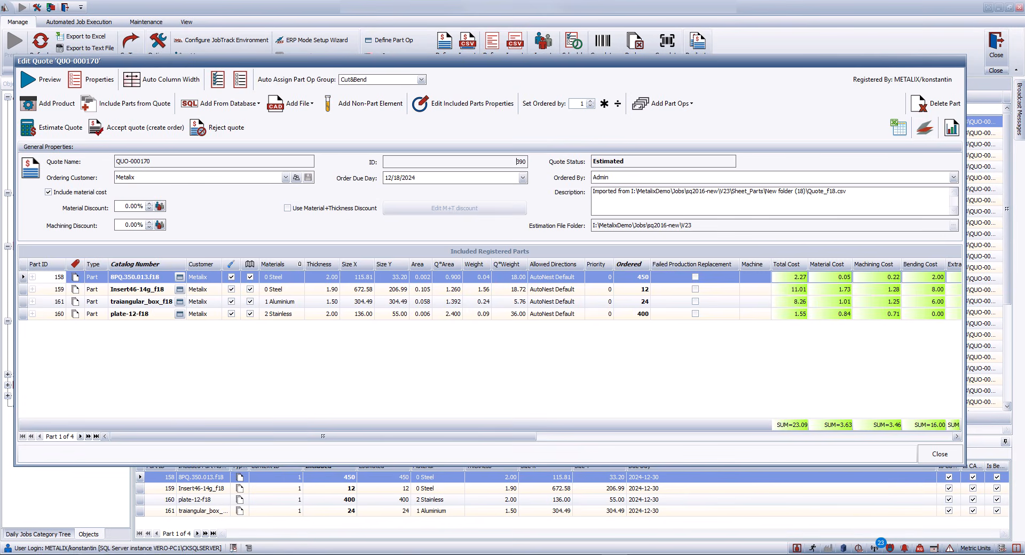
drag(358, 436, 522, 453)
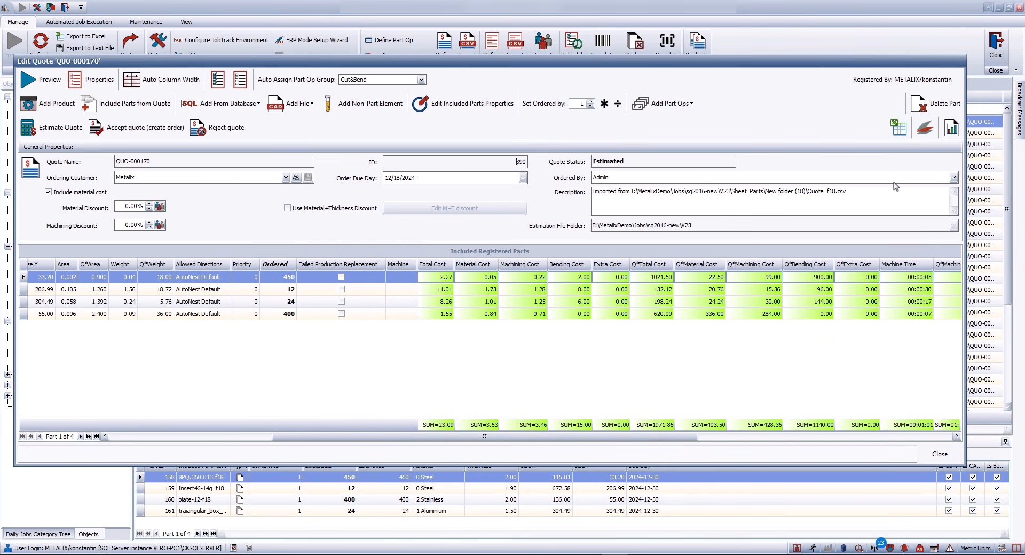
click(950, 129)
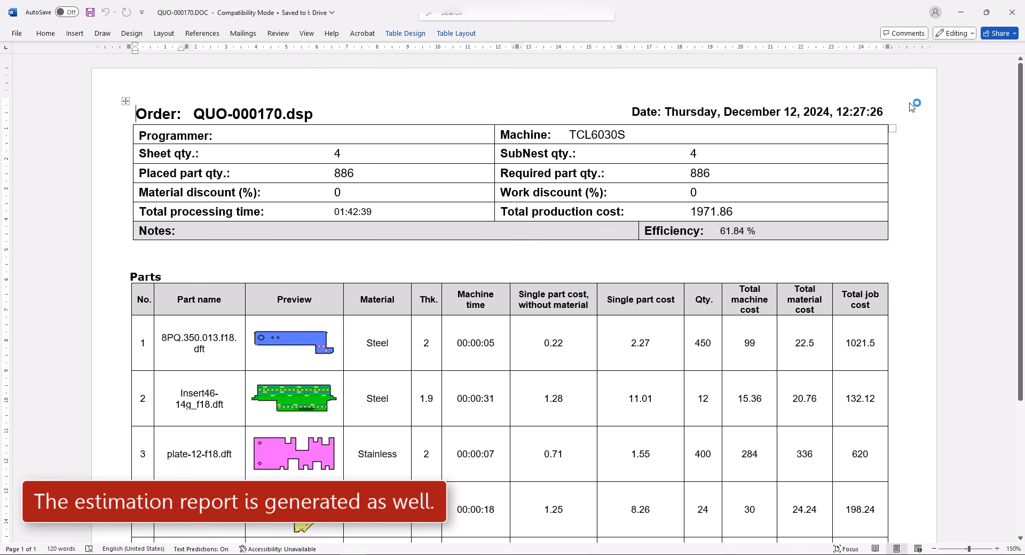
click(1012, 12)
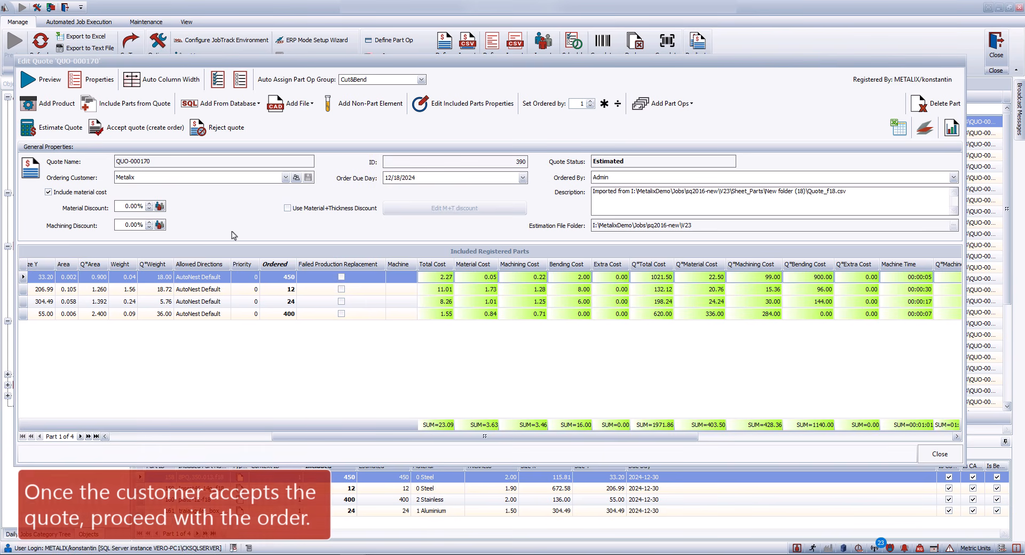
Accept the quote to create an order and add the tube files RO50-f18.igs and Tube1 RE 100x60R10_f18 .IGS with quantity 20.
click(138, 129)
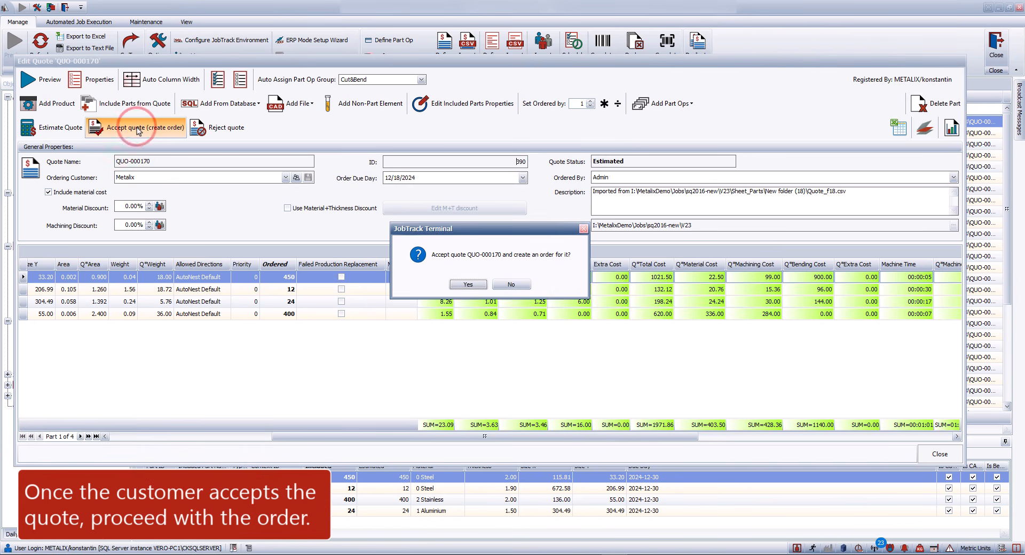
click(467, 285)
click(389, 104)
click(393, 149)
double_click(408, 216)
click(478, 247)
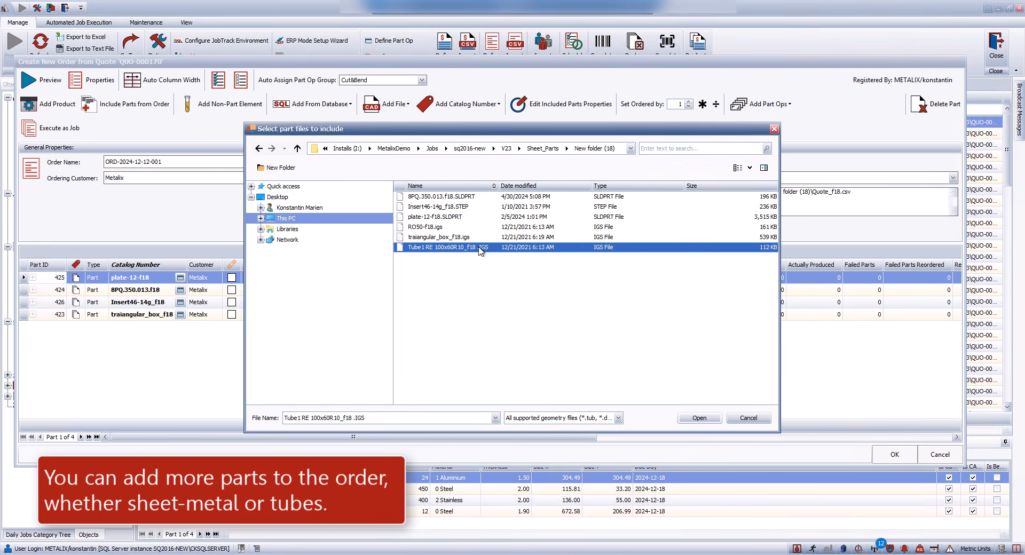
ctrl+click(429, 227)
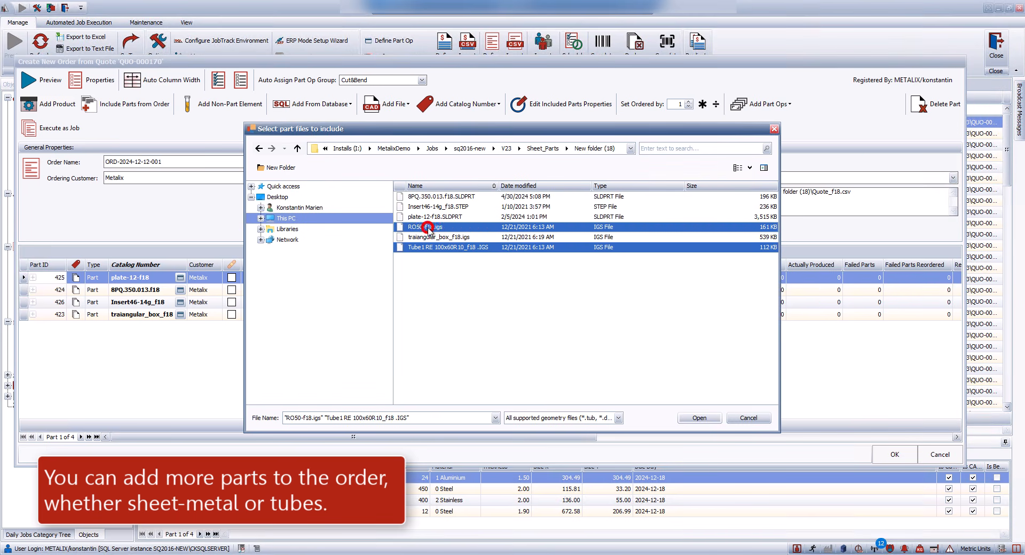
click(683, 418)
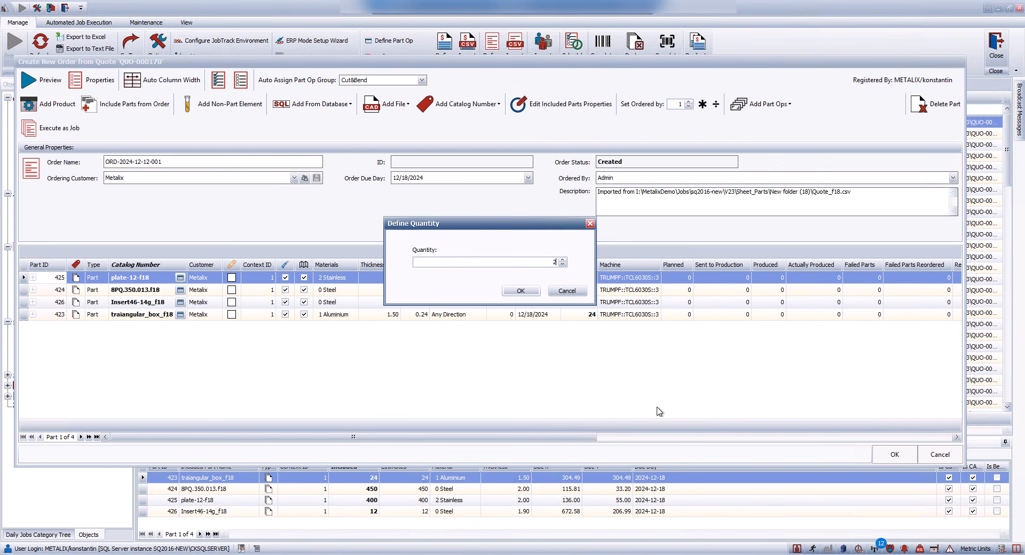
click(521, 291)
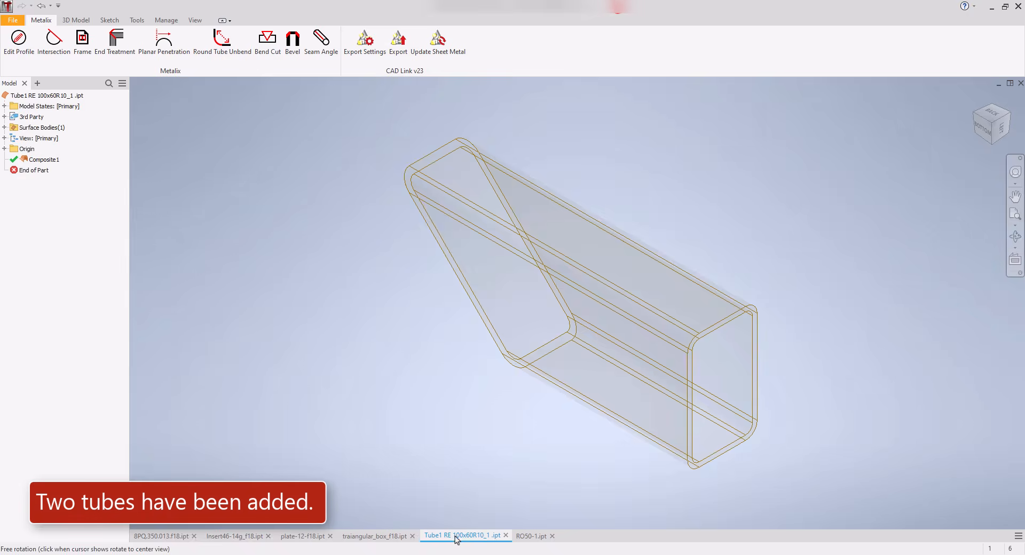
Examine the tubes Tube1 RE 100x60R10_1 .ipt and RO50-1.ipt in Inventor from different angles, and return to the order in JobTrack Terminal.
click(1015, 236)
drag(593, 302, 393, 264)
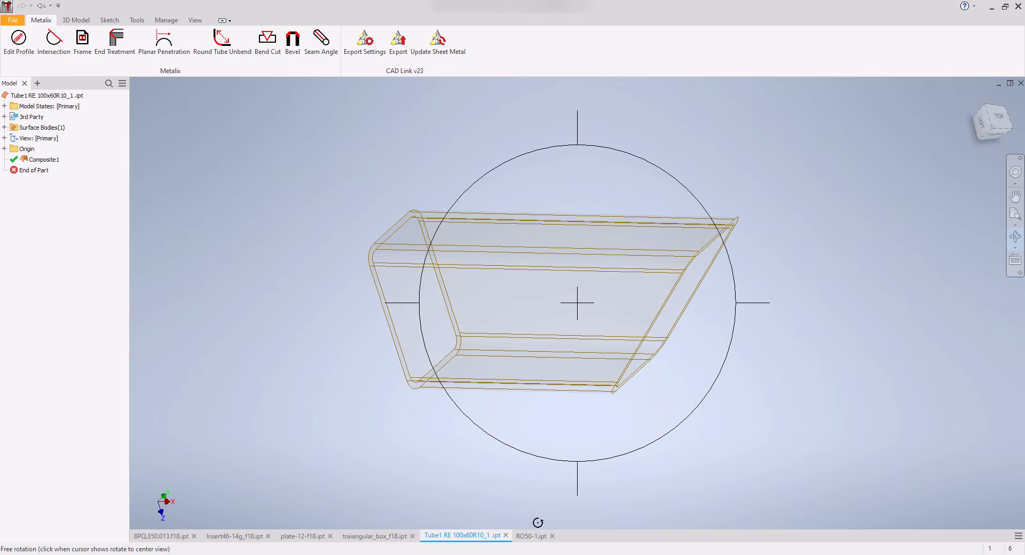
click(541, 539)
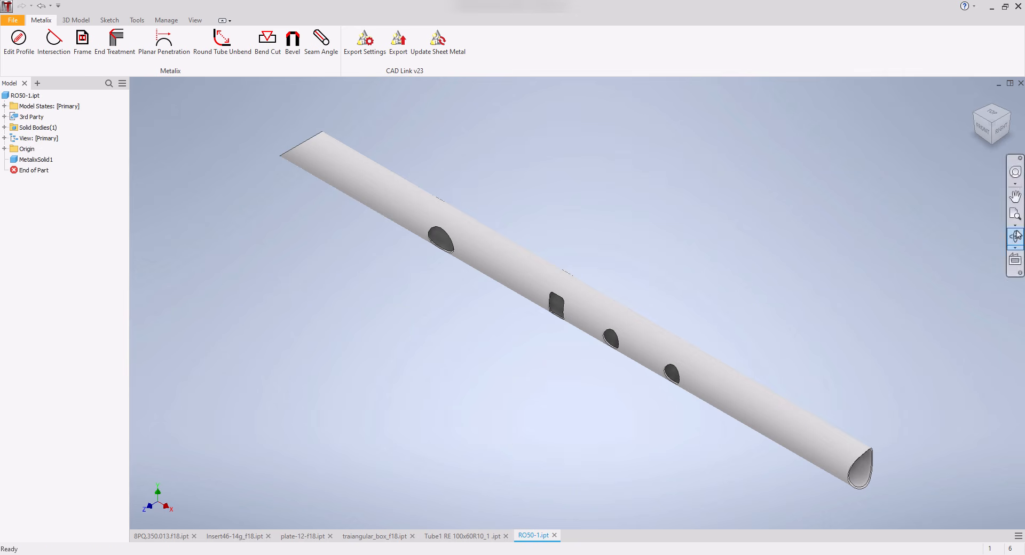
drag(579, 304, 884, 193)
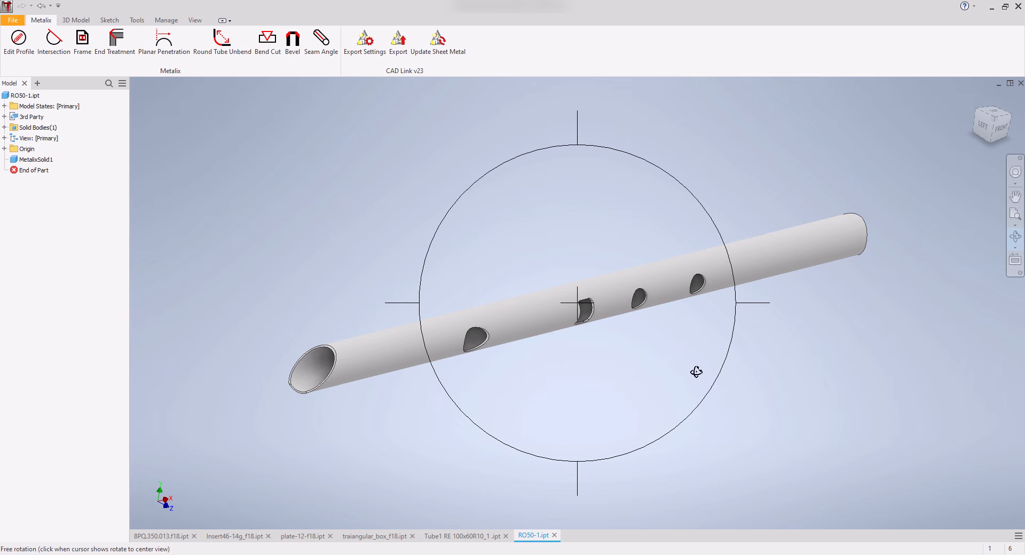
click(484, 554)
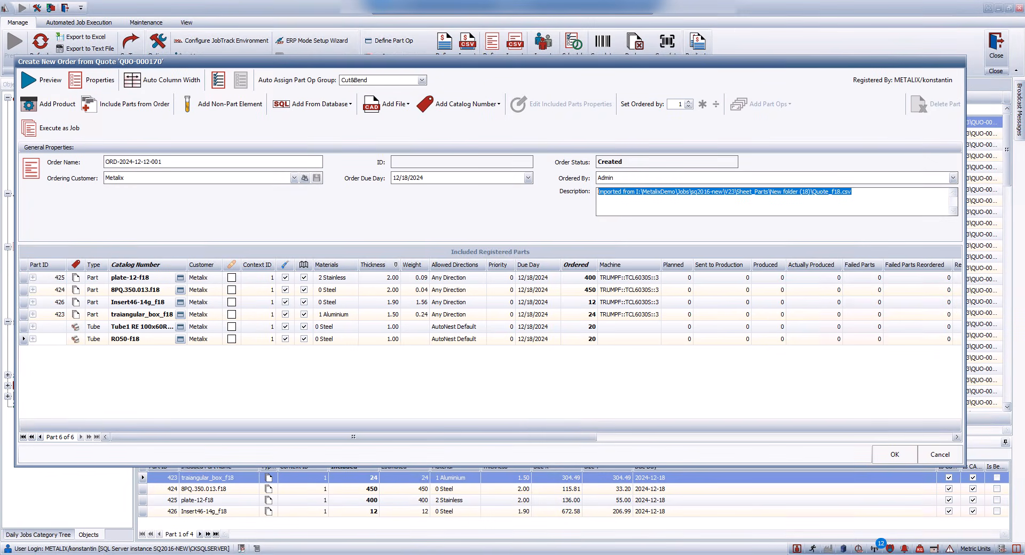
click(63, 130)
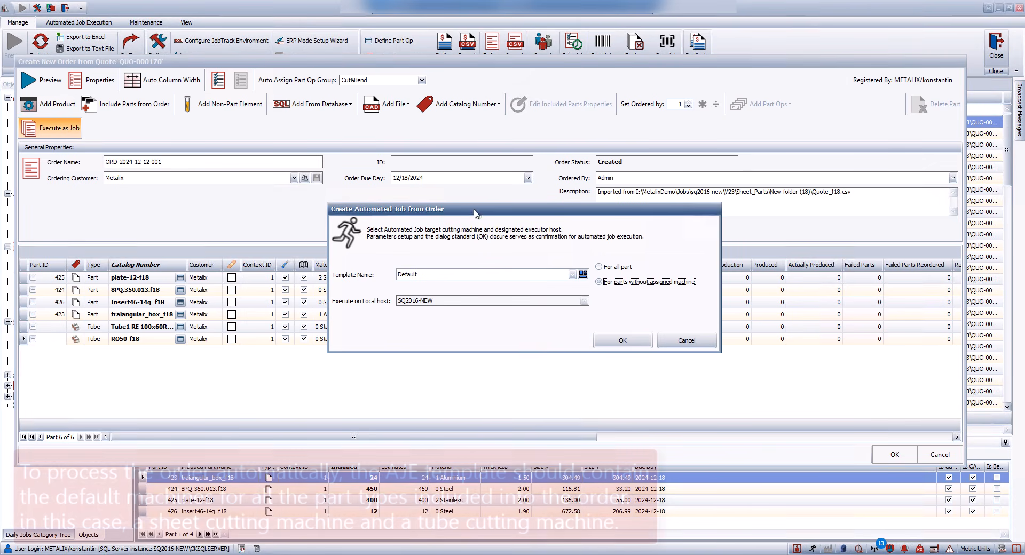
click(584, 274)
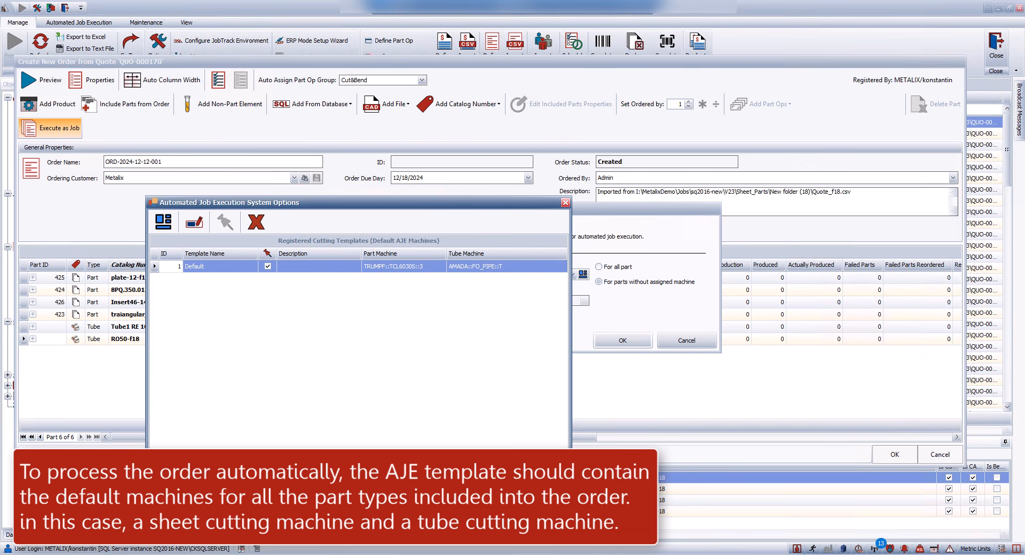
key(Escape)
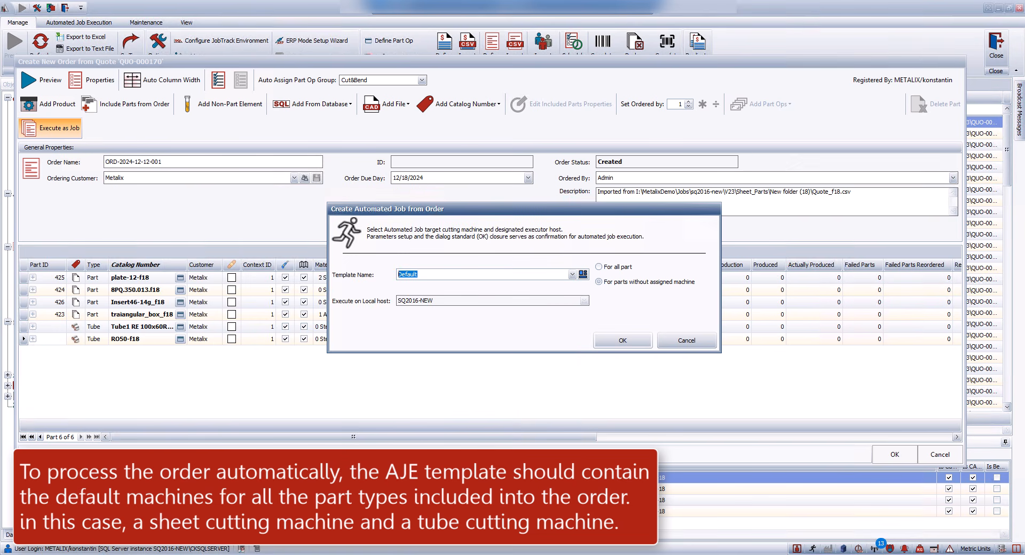
click(613, 341)
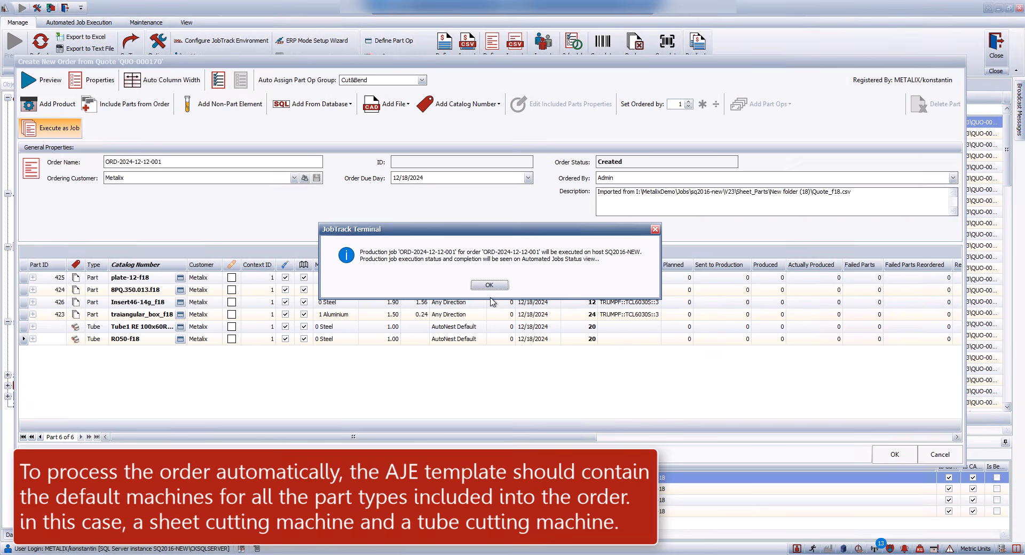
click(478, 285)
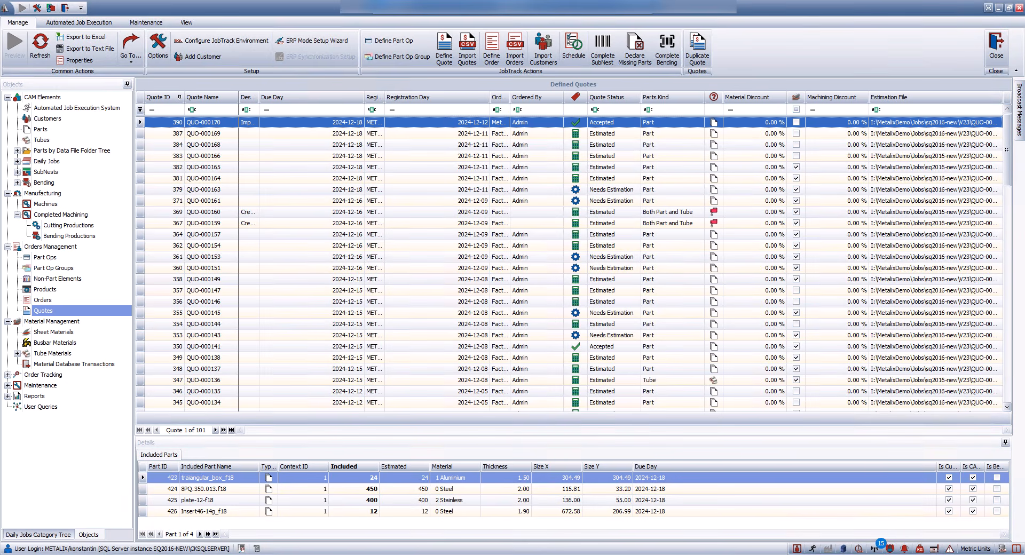
Follow the order's production job in the Registered Automated Jobs view and inspect the unfolded part in cncKad while it runs.
click(85, 23)
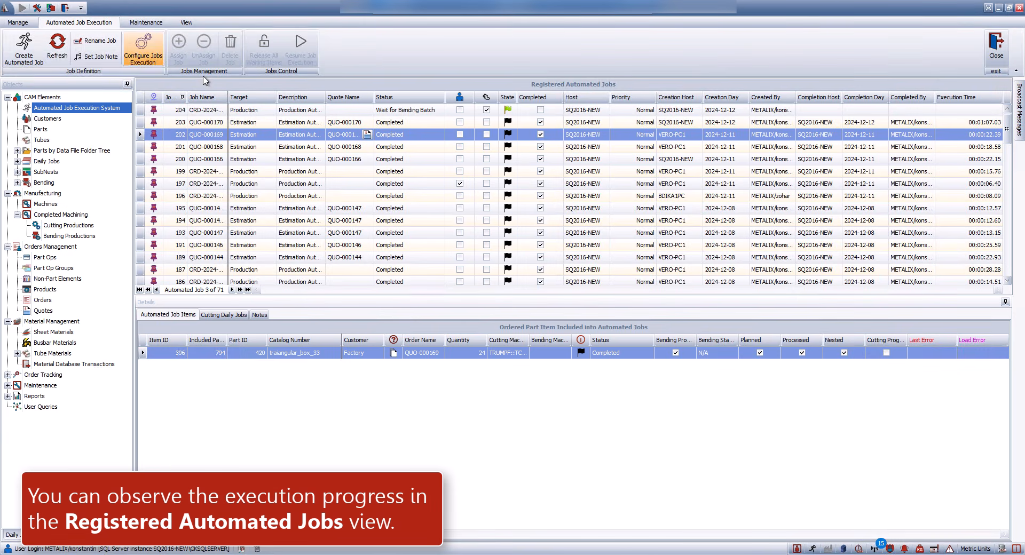
click(265, 113)
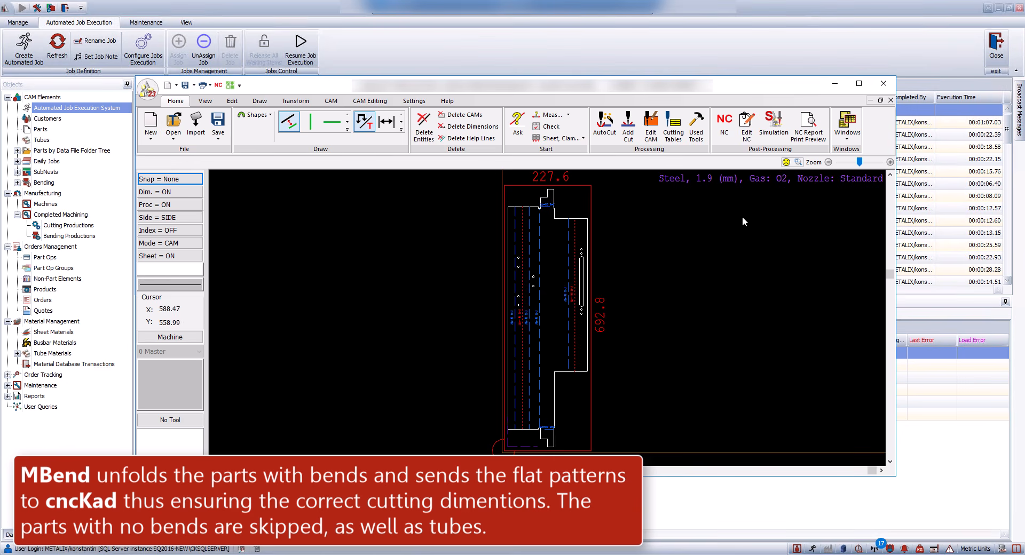
click(837, 86)
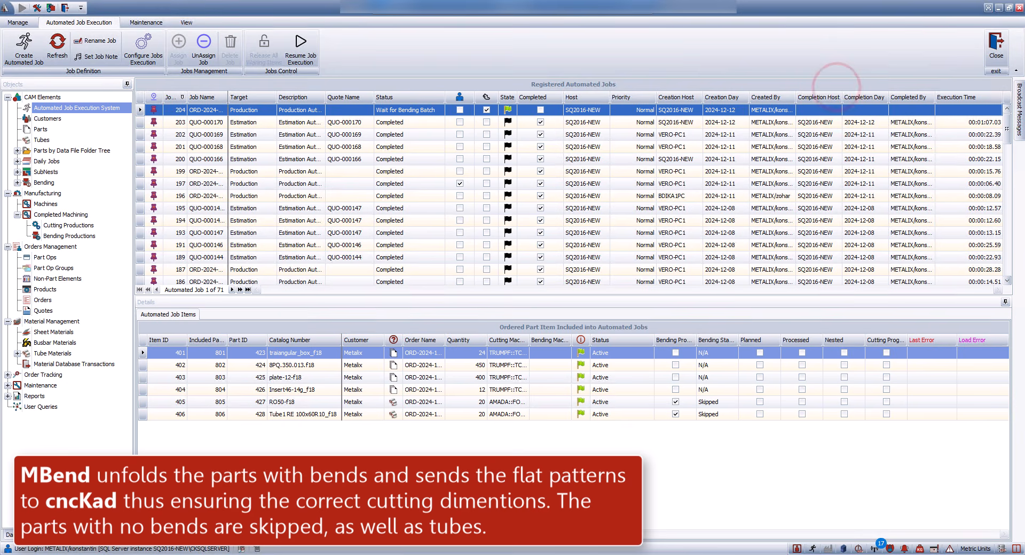
click(280, 554)
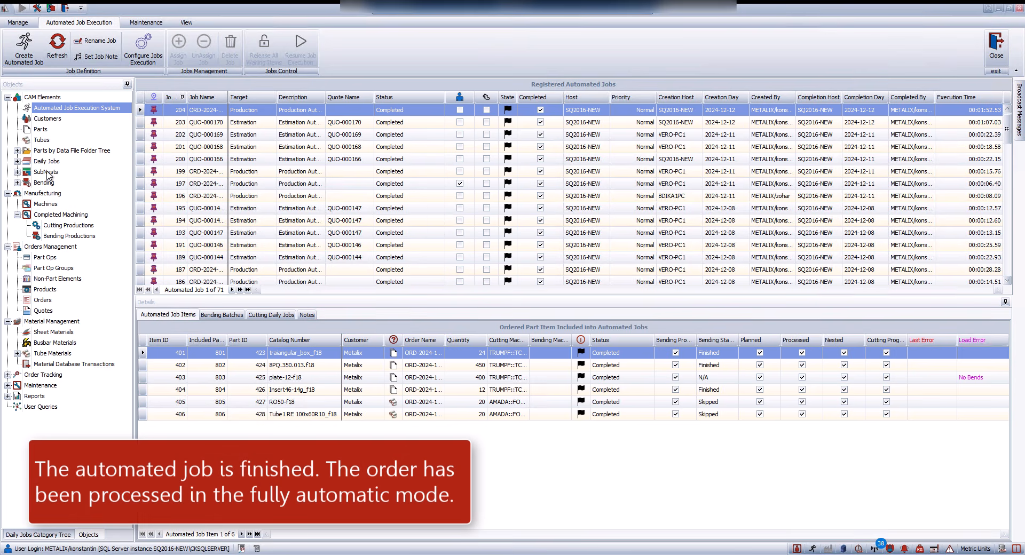
Open the submitted SubNests and preview the sheet layouts of 2024-12-12A004, 2024-12-12A003, 2024-12-12A002 and 2024-12-12A001.
click(17, 172)
click(40, 172)
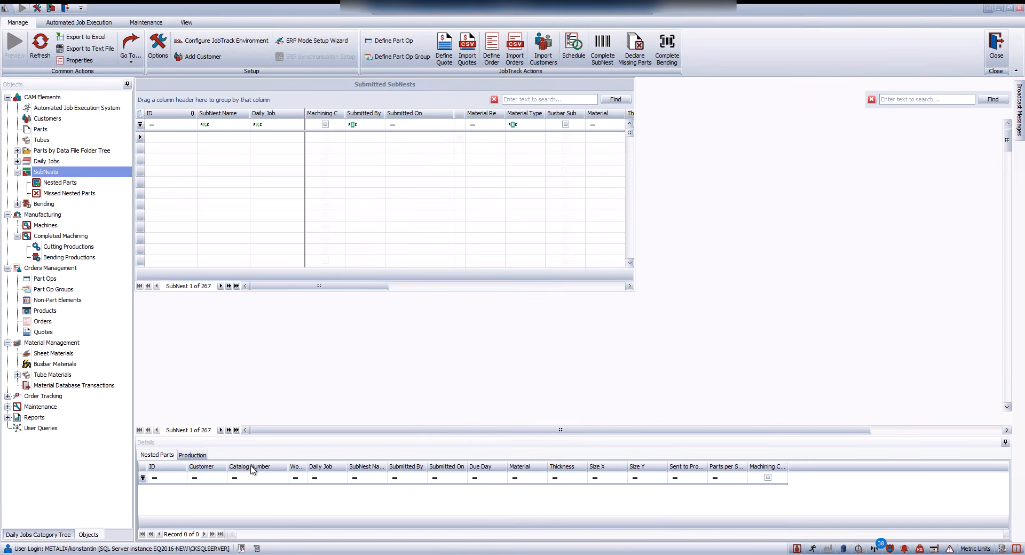
click(220, 182)
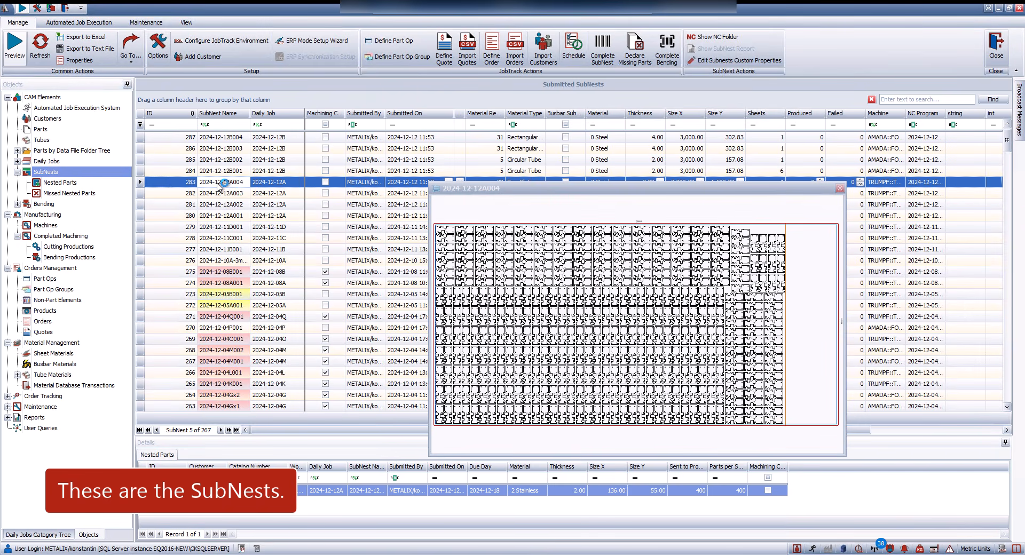
click(225, 193)
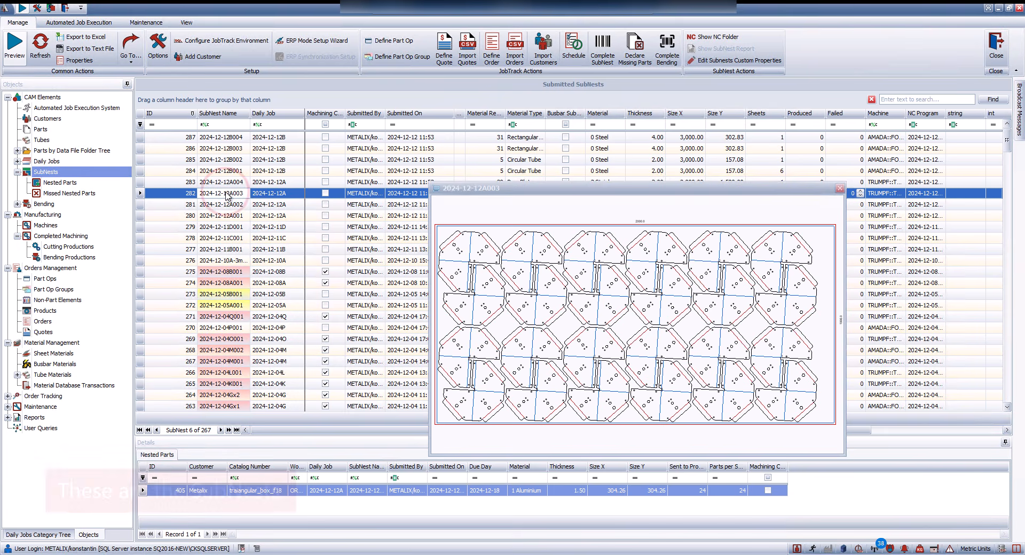
click(229, 206)
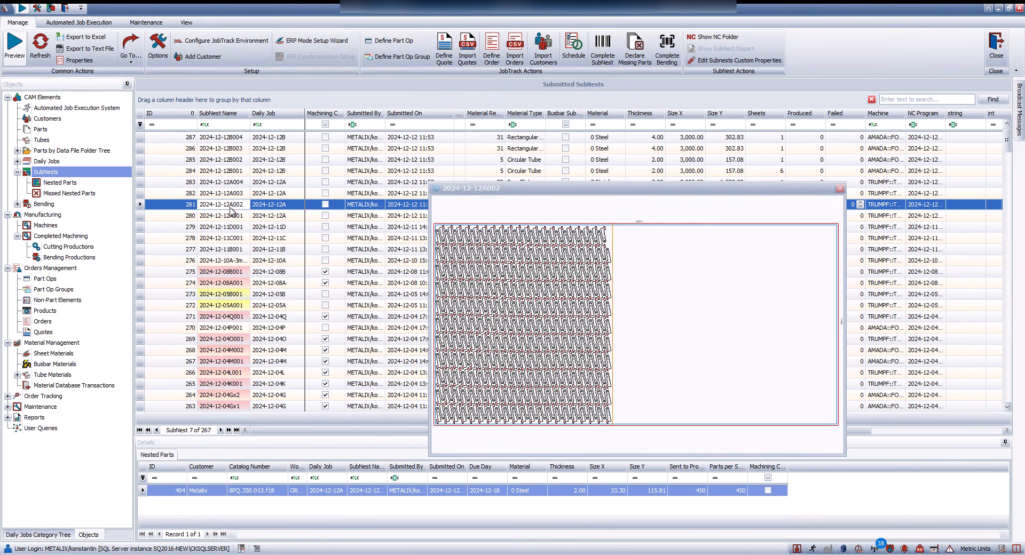
click(231, 216)
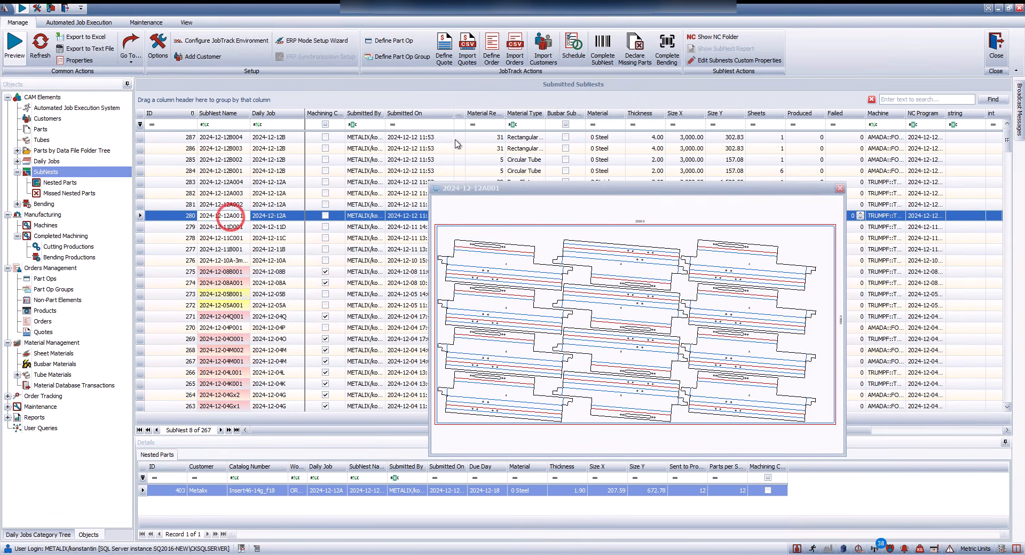
Open the scheduler and automatically schedule all unscheduled SubNests of daily jobs 2024-12-12A and 2024-12-12B.
click(572, 56)
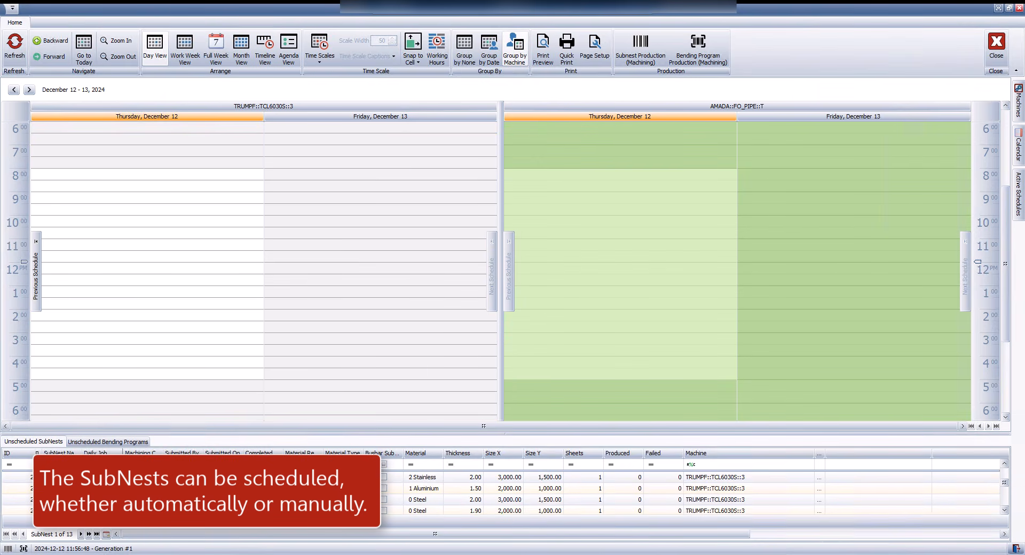
shift+click(62, 500)
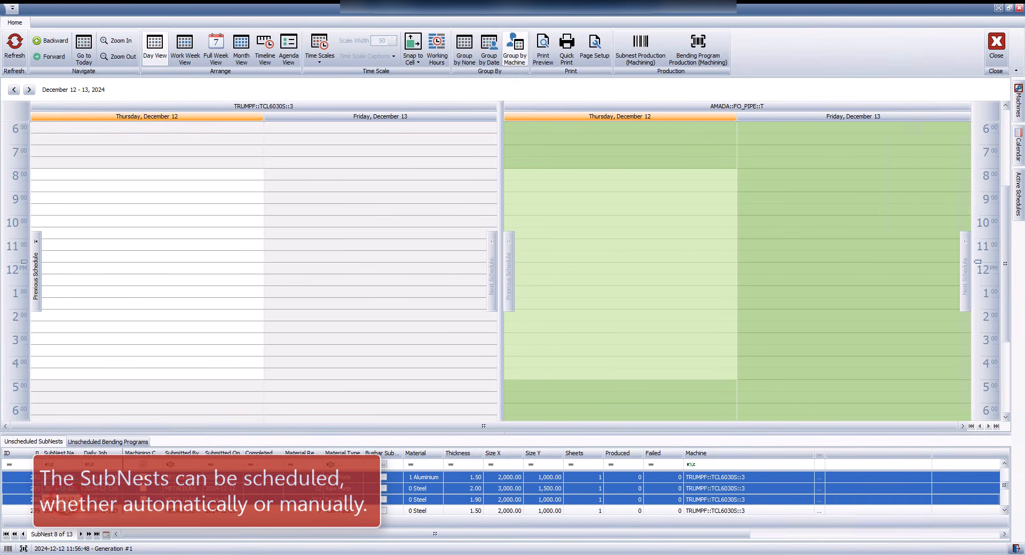
click(106, 536)
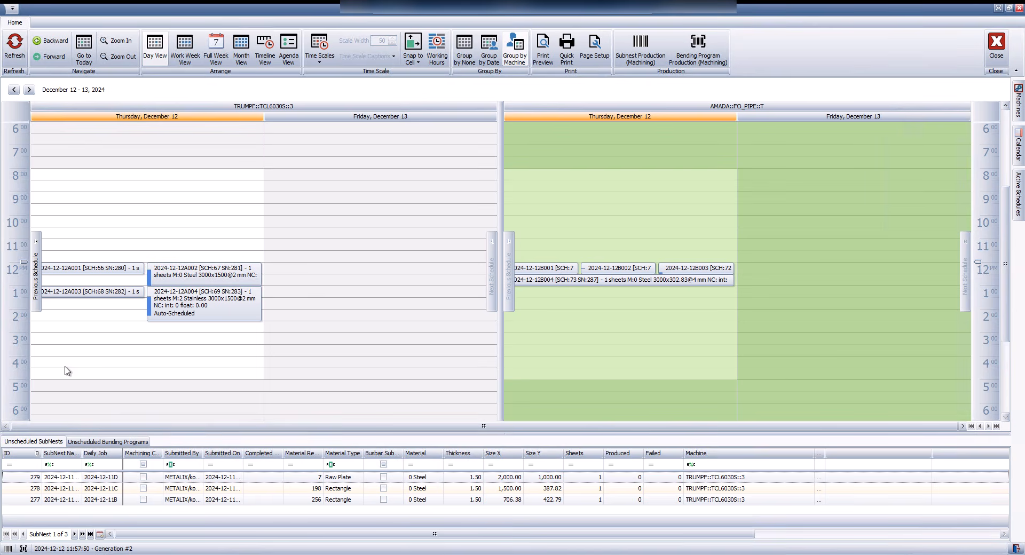
Start production of SubNests 2024-12-12A001 and 2024-12-12B001 from the schedule and return to the SubNests list.
double_click(64, 271)
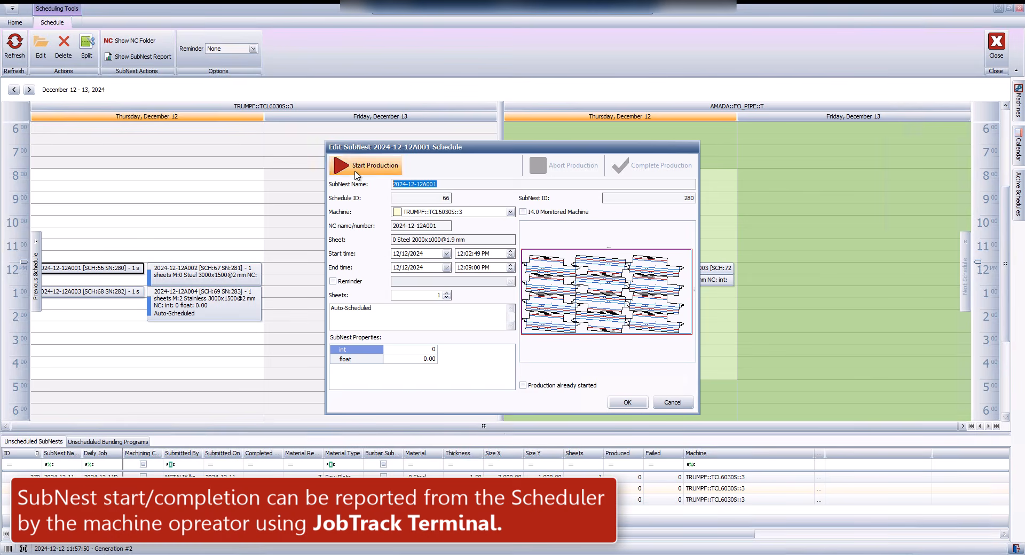
click(357, 174)
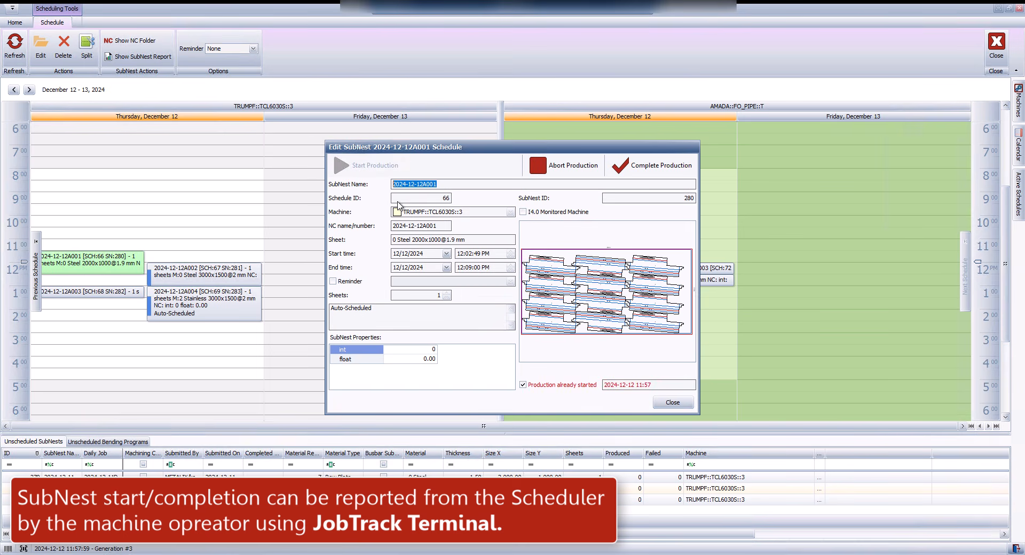
click(670, 404)
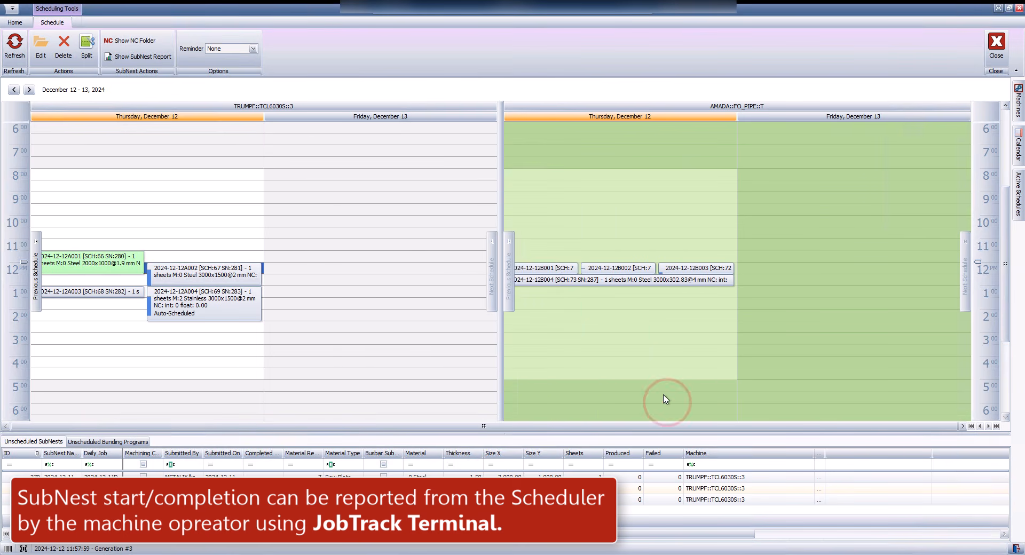
double_click(558, 270)
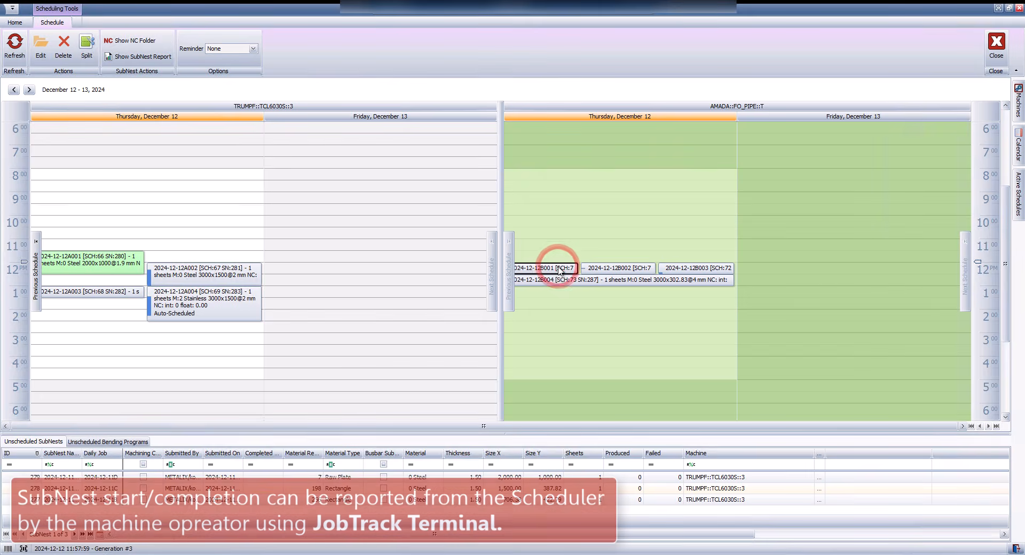
click(358, 170)
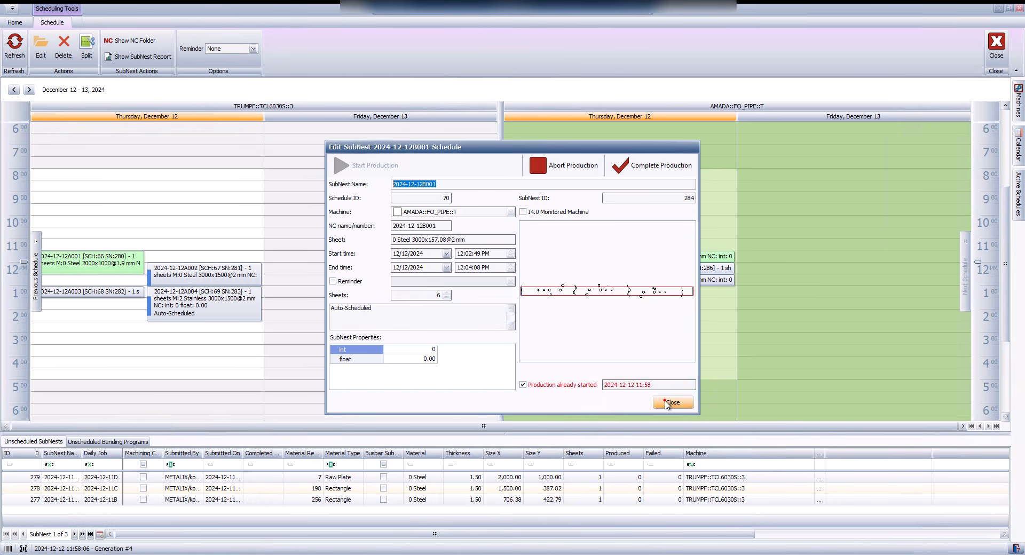
click(667, 404)
click(996, 43)
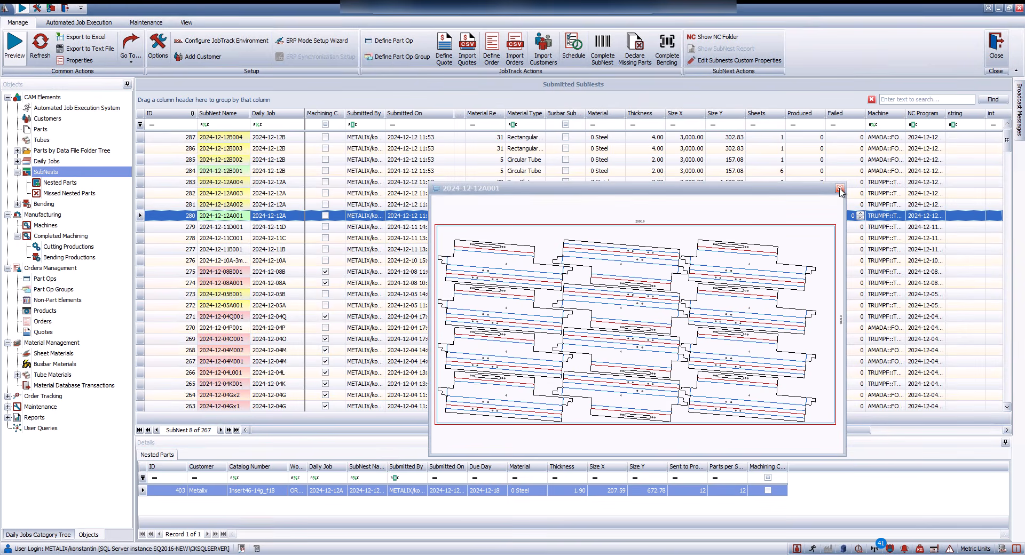
Close the SubNest preview, reopen the scheduler and report the production of SubNest 2024-12-12A001 as completed with 1 sheet produced.
click(840, 188)
click(579, 51)
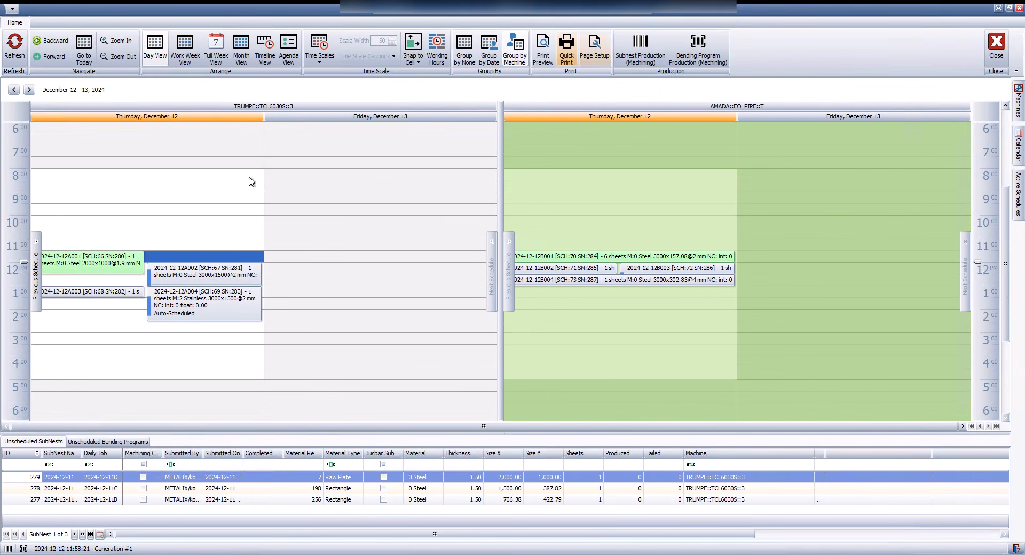
double_click(109, 257)
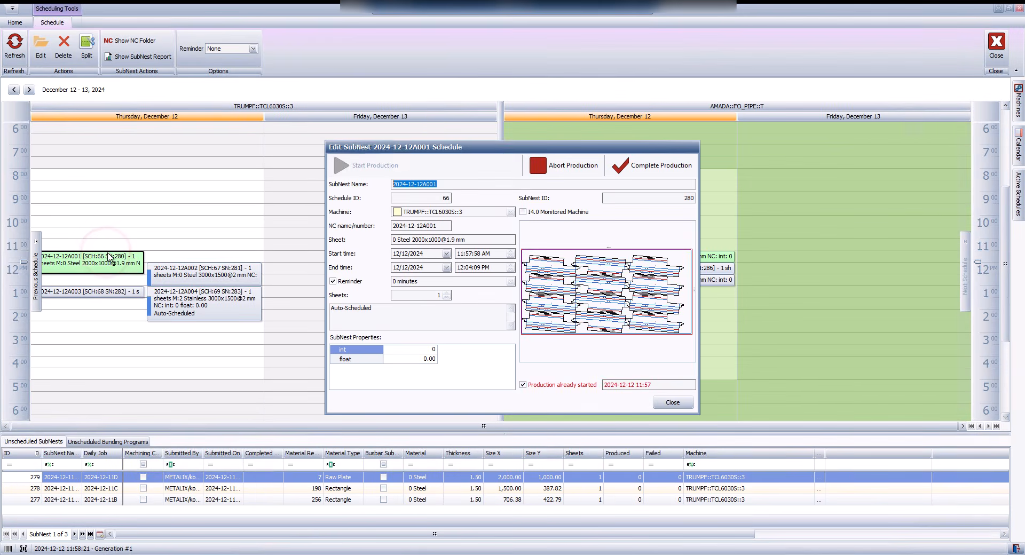
click(639, 163)
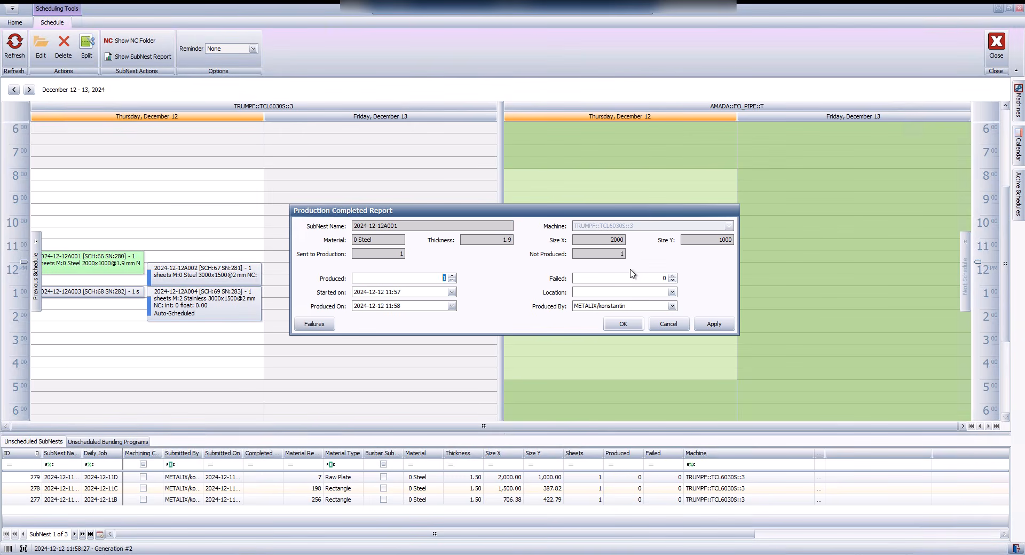
click(624, 328)
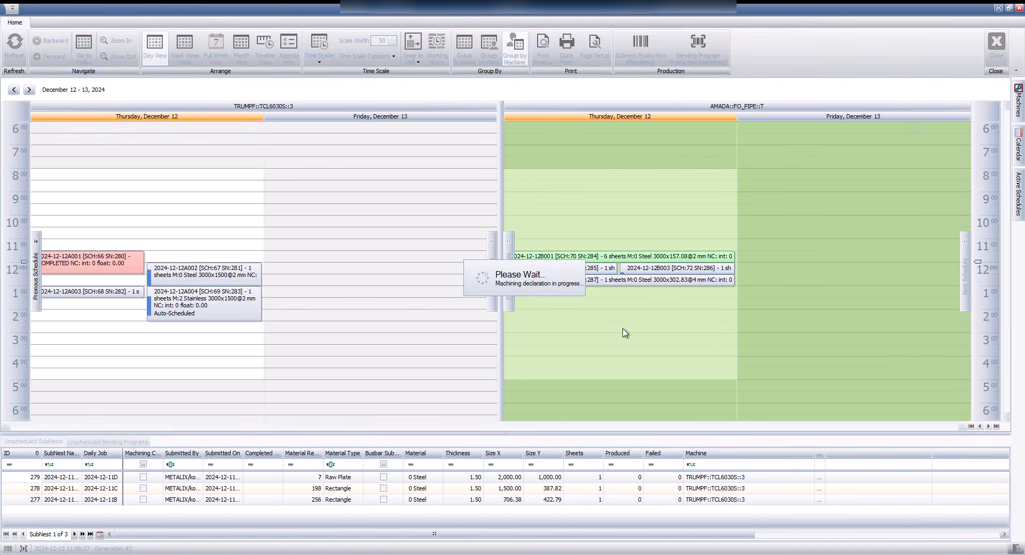
Start production of the scheduled SubNest 2024-12-12A002 on the TRUMPF machine.
click(206, 271)
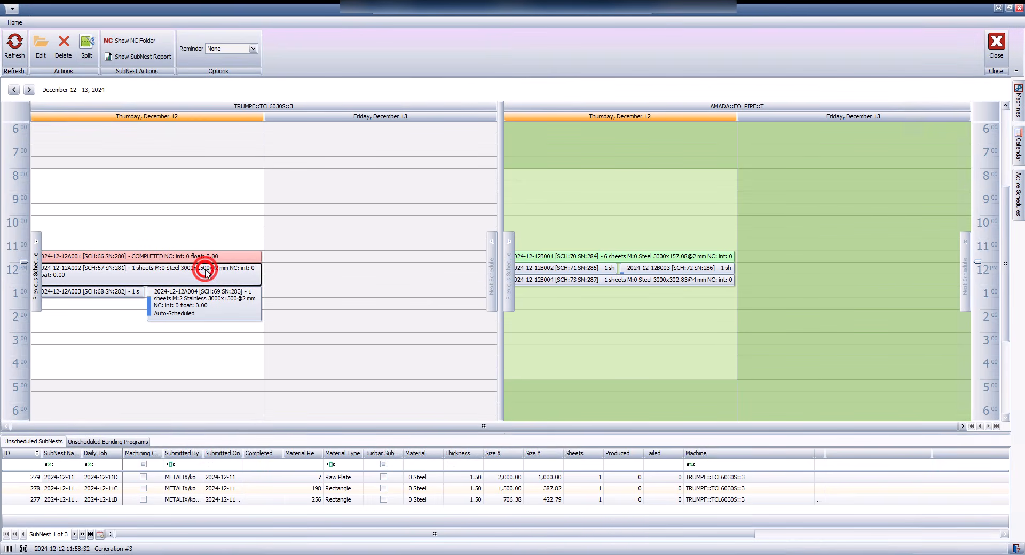
double_click(208, 272)
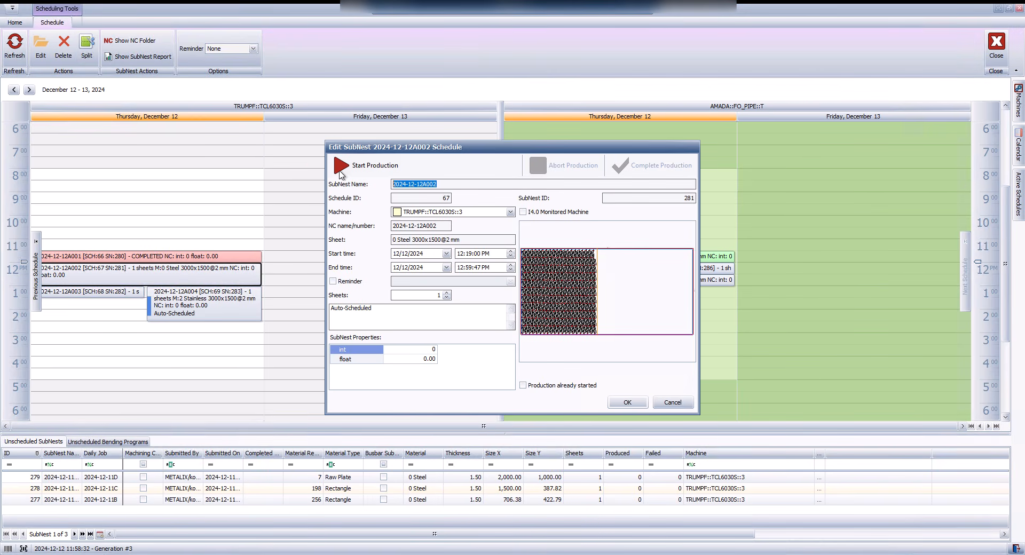
click(340, 170)
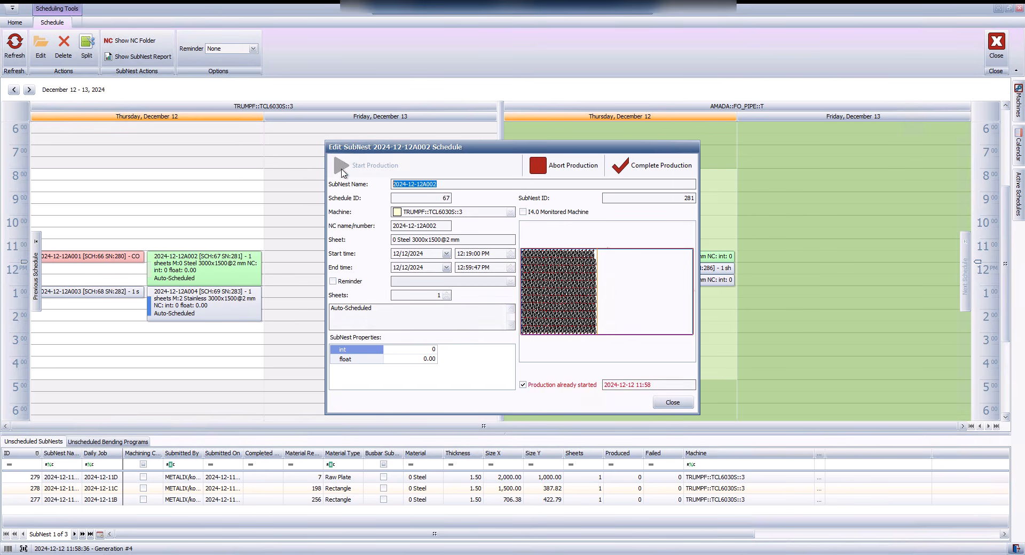
click(671, 403)
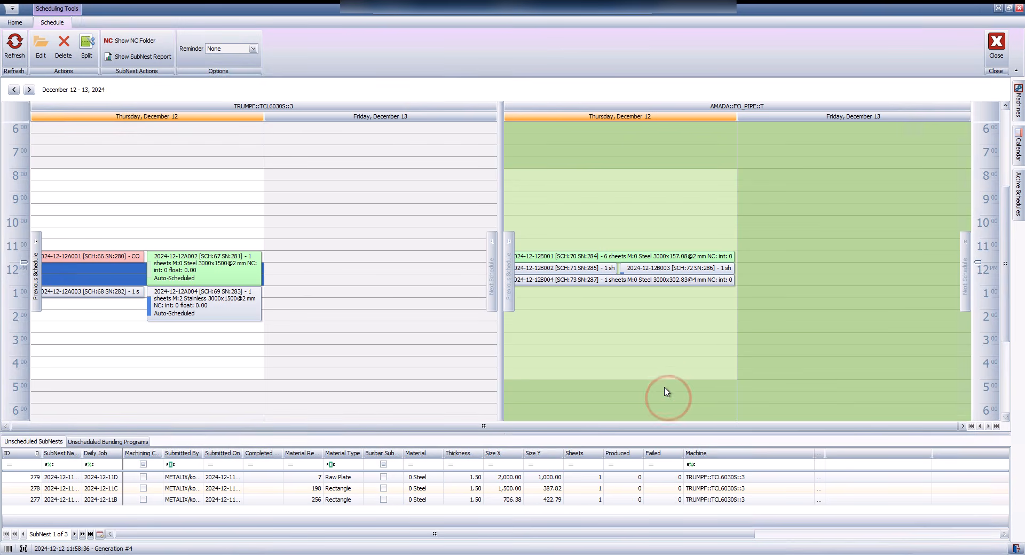
Report the production of tube SubNest 2024-12-12B001 as completed with 6 produced and none failed.
double_click(604, 259)
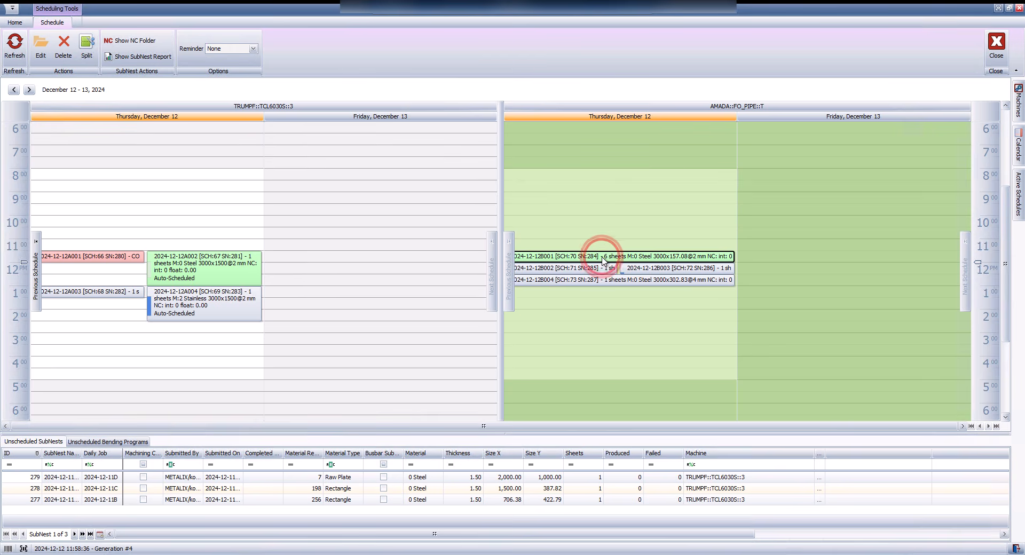
click(630, 168)
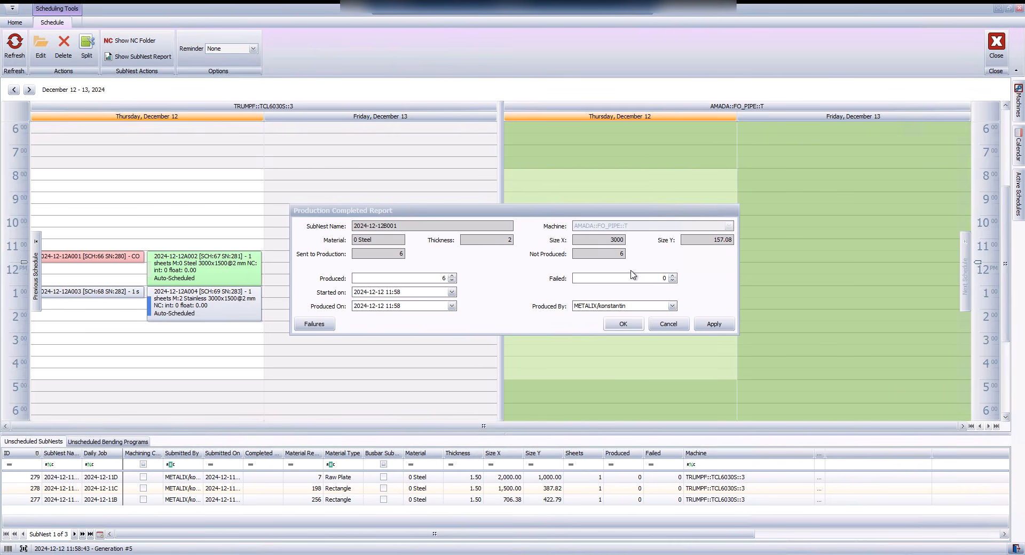
click(623, 324)
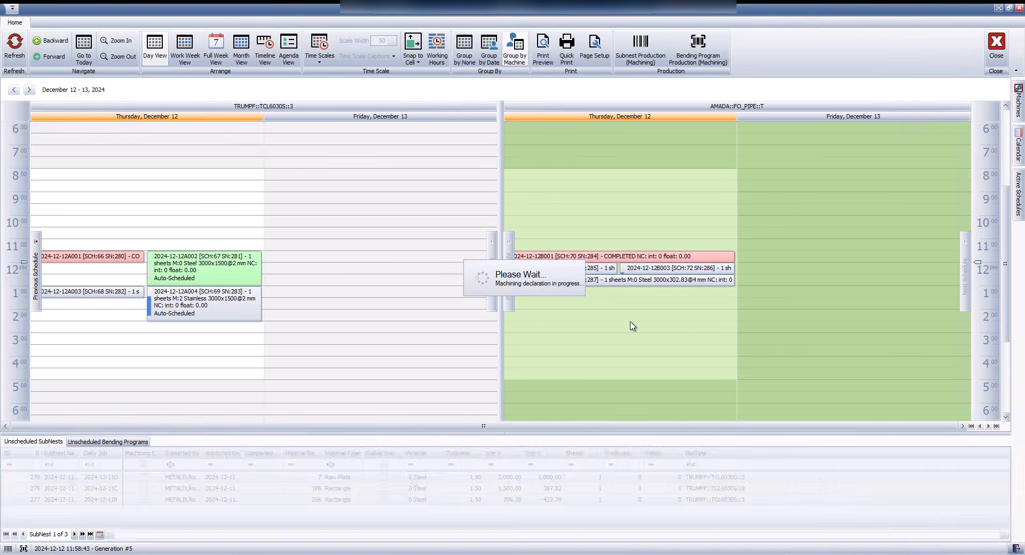
Start production of the scheduled tube SubNest 2024-12-12B002 on the AMADA machine and close the scheduler.
double_click(604, 269)
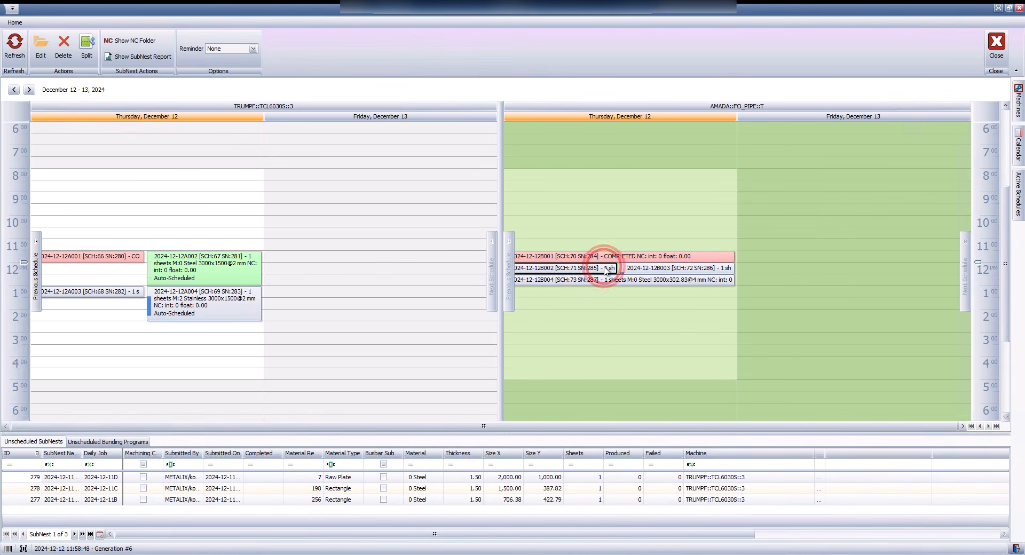
click(377, 167)
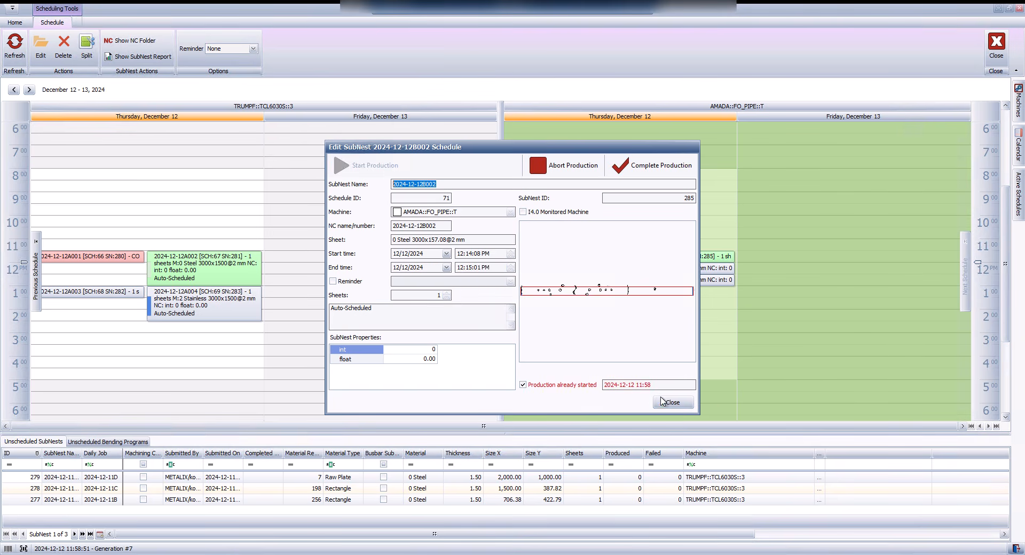
click(662, 401)
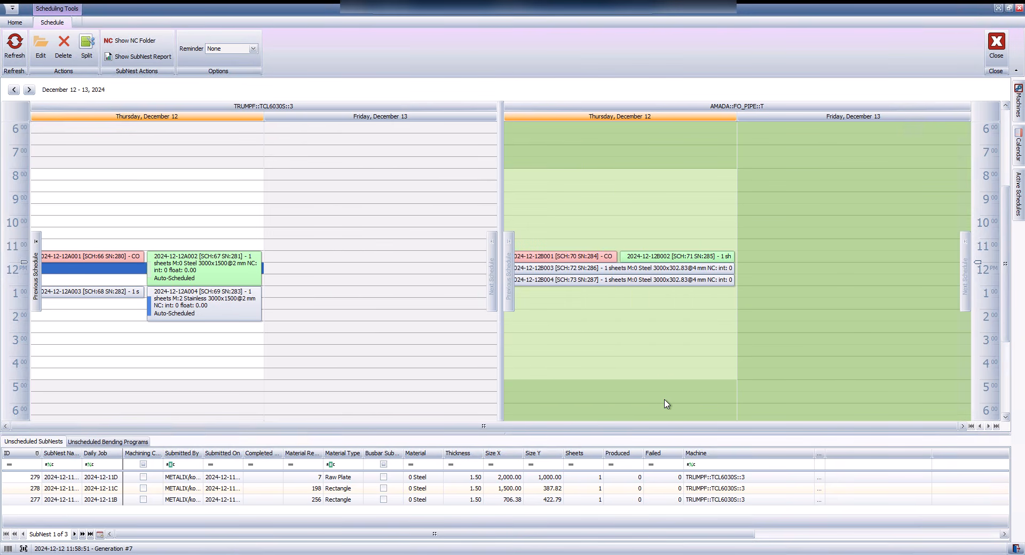
click(997, 47)
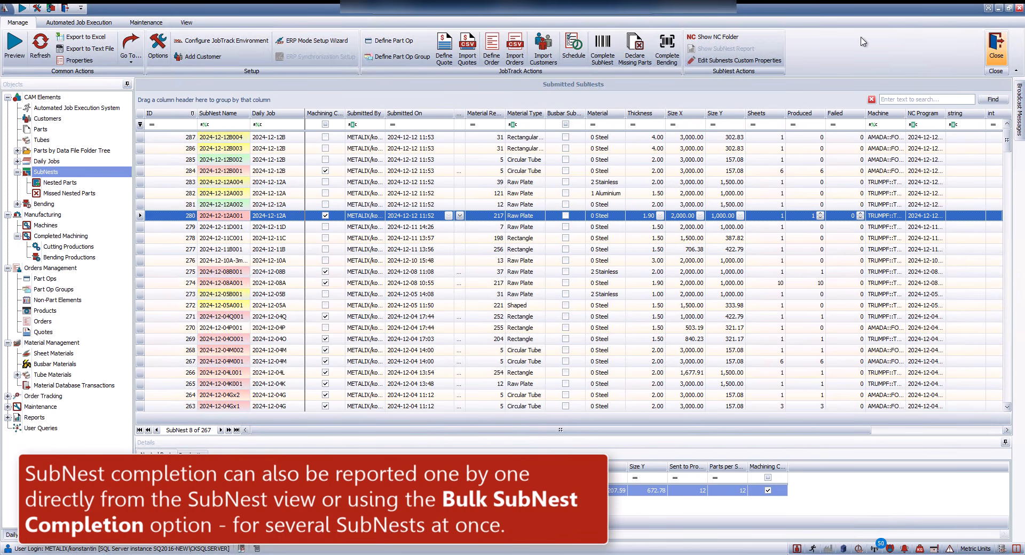
Mark SubNests 2024-12-12A002 to A004 and 2024-12-12B002 to B004 as completed with Bulk SubNest Completion.
click(150, 23)
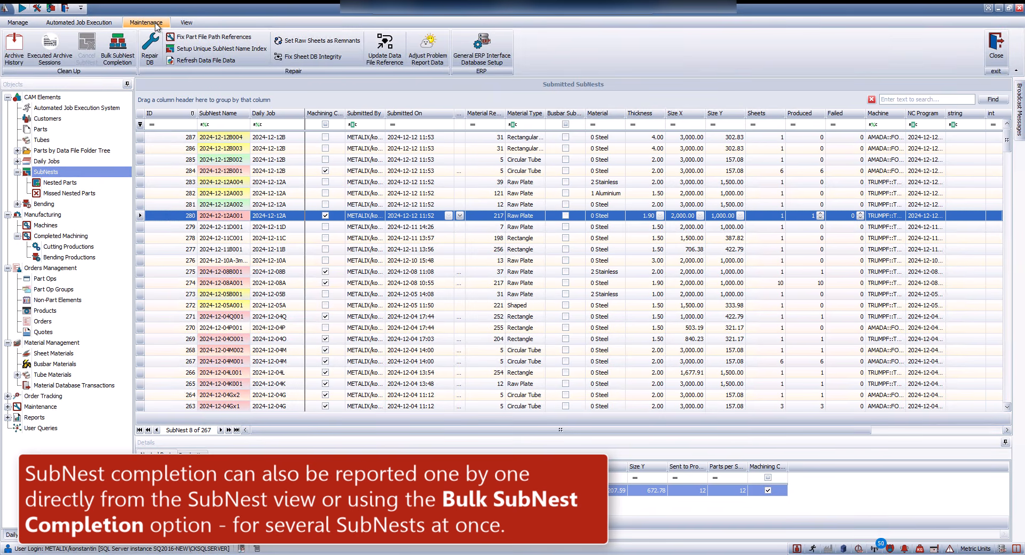
click(119, 43)
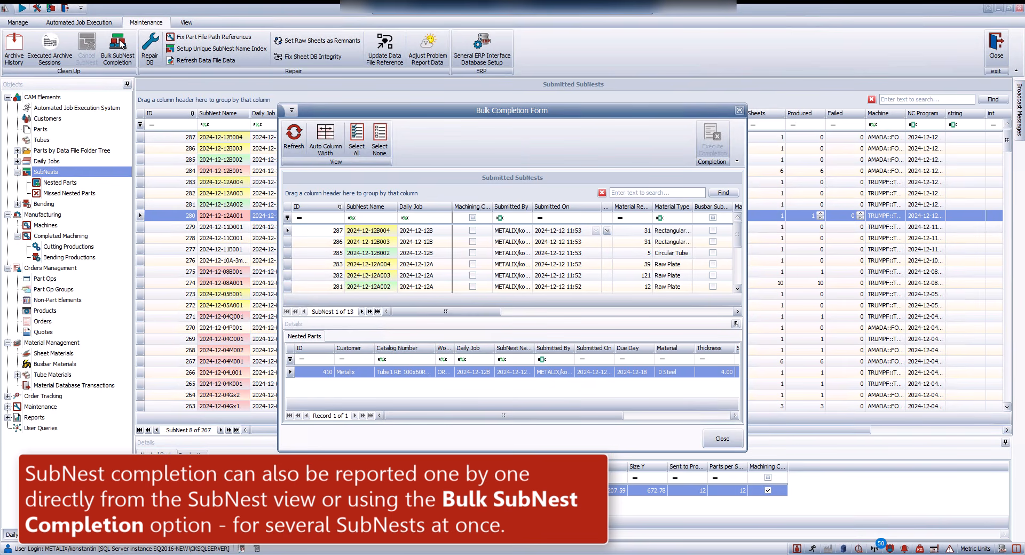
click(334, 287)
shift+click(328, 230)
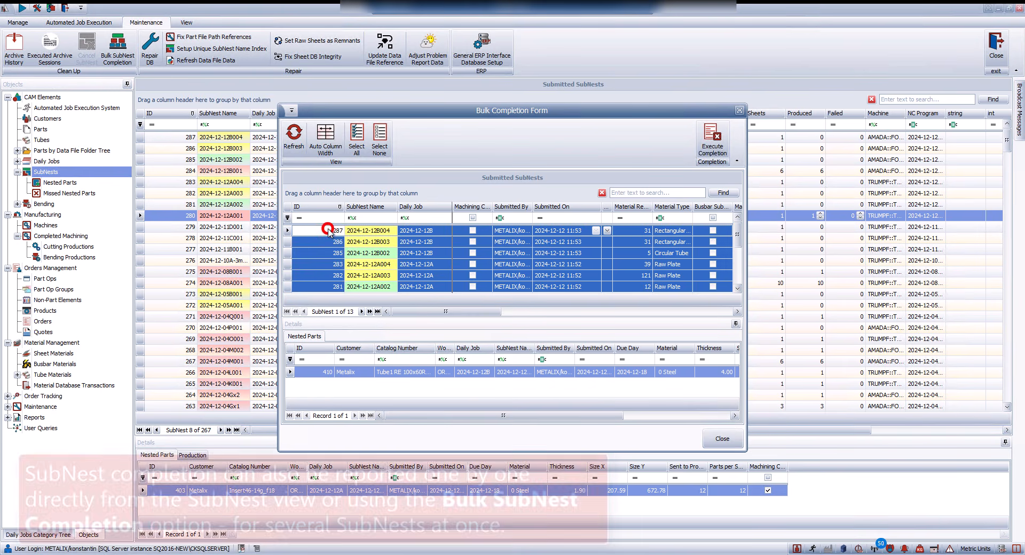
click(712, 141)
click(477, 302)
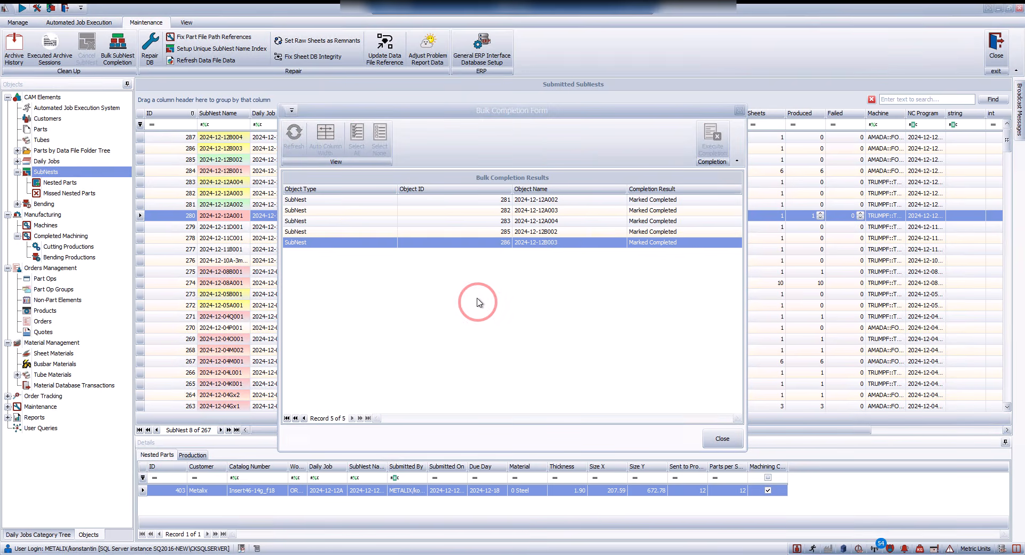
click(495, 303)
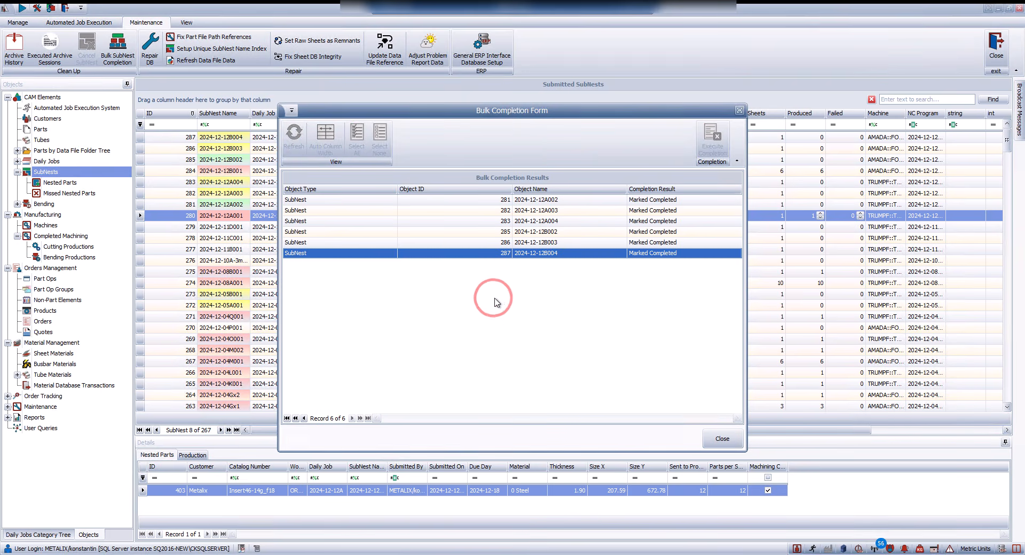
click(714, 436)
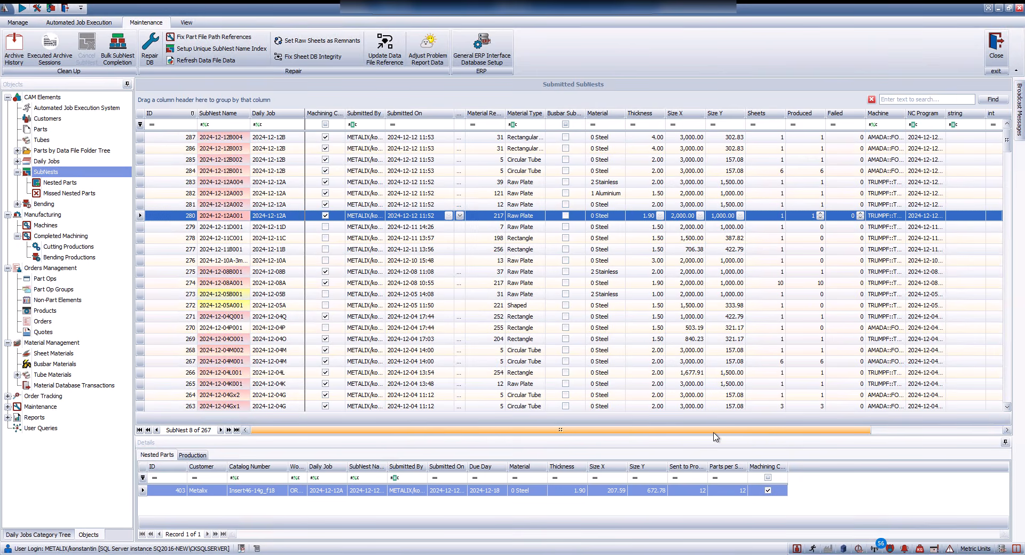
Open the registered bending programs and preview programs 113, 112 and 111.
click(45, 206)
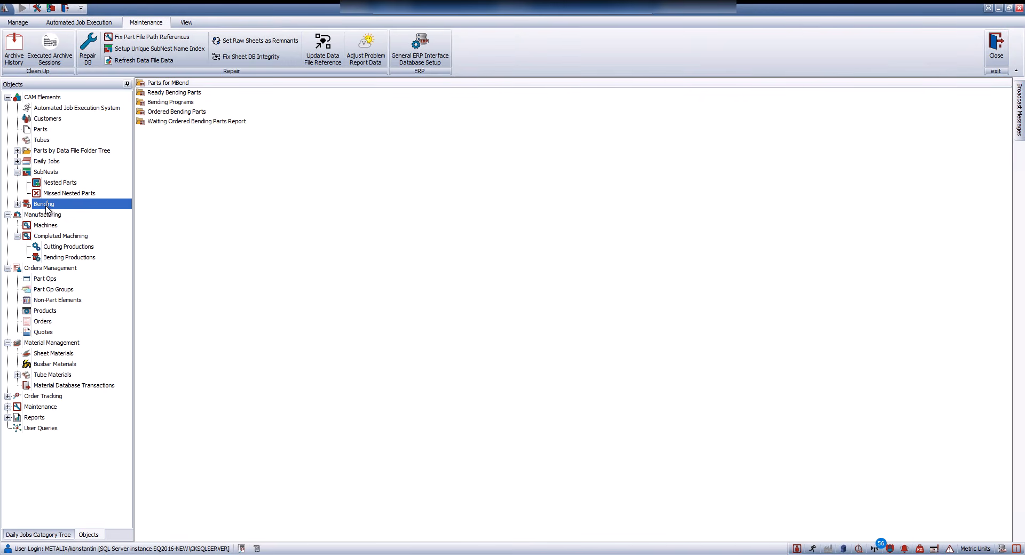
click(17, 205)
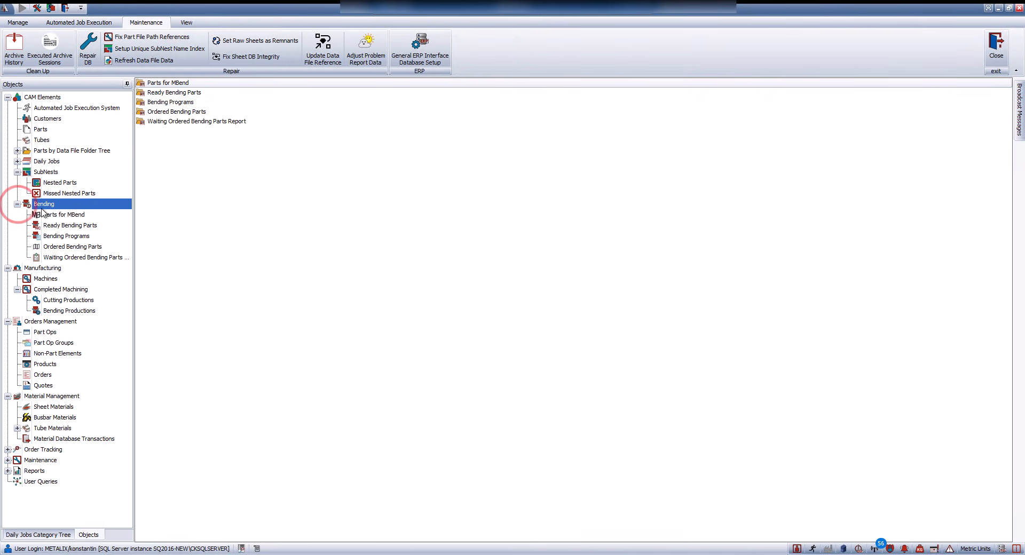
click(51, 236)
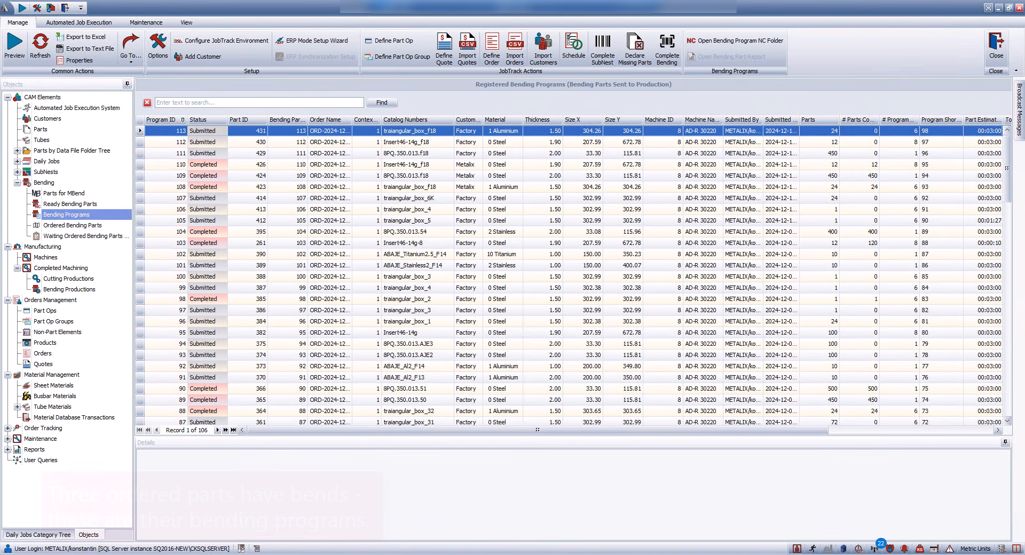
click(16, 52)
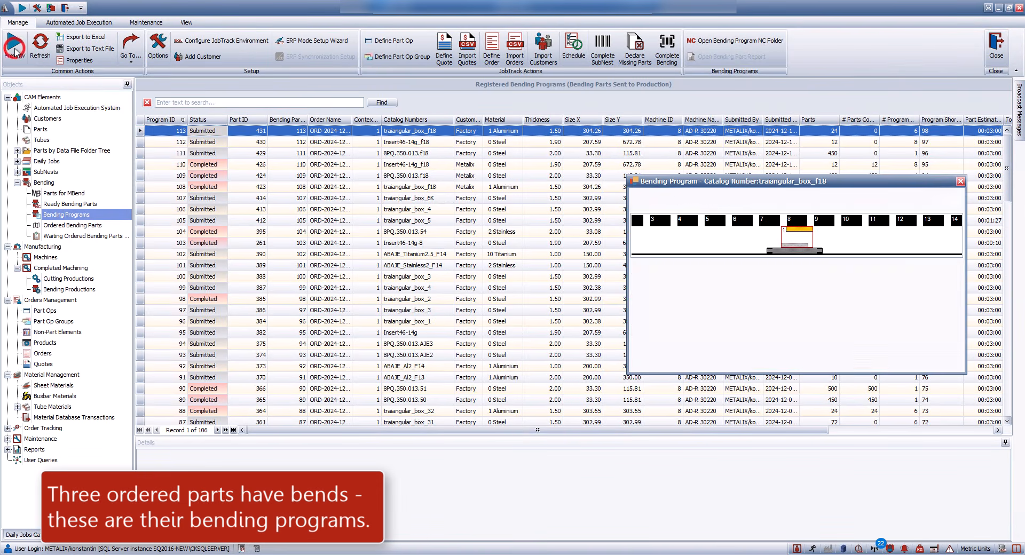
click(218, 142)
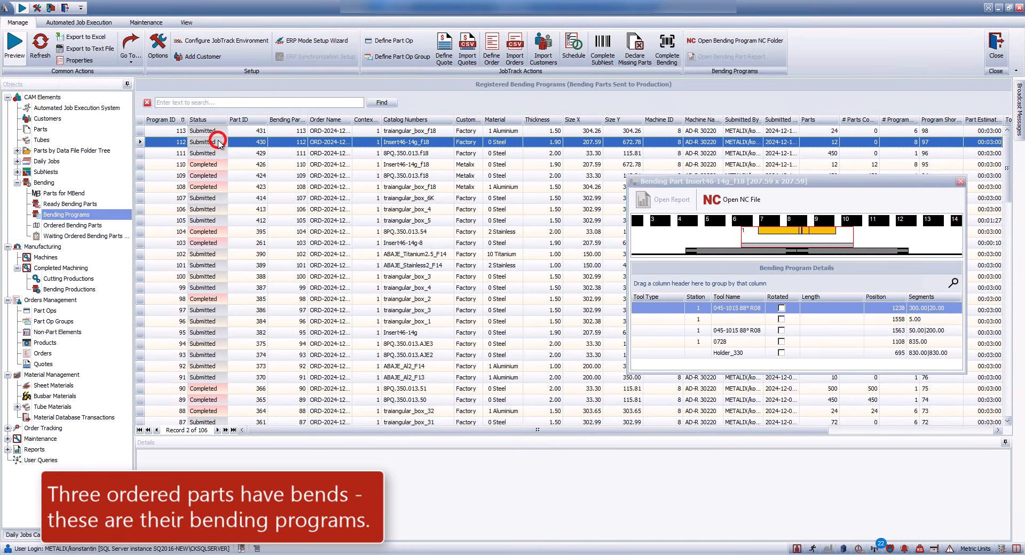
click(219, 154)
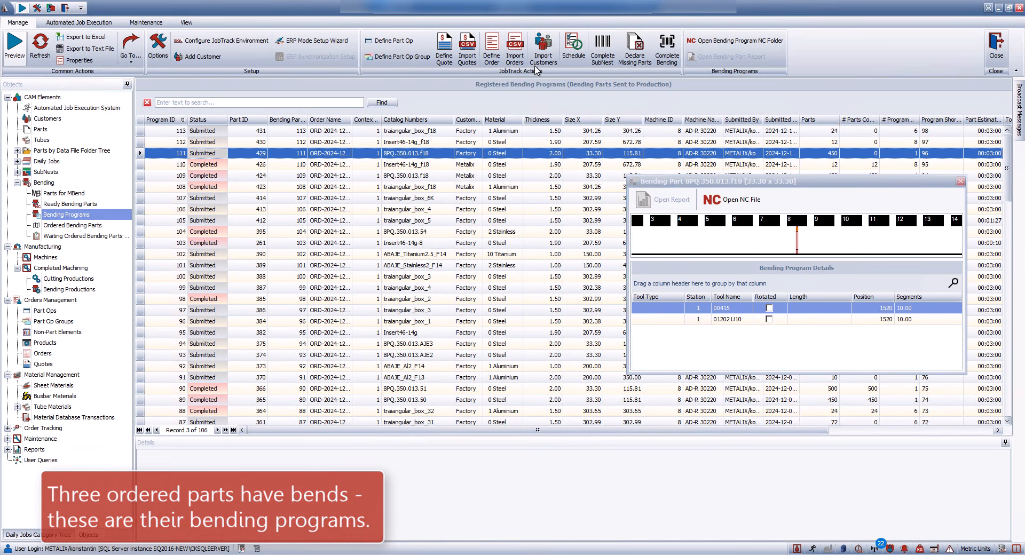
Automatically schedule the unscheduled bending programs 113, 112 and 111 in the scheduler.
click(572, 53)
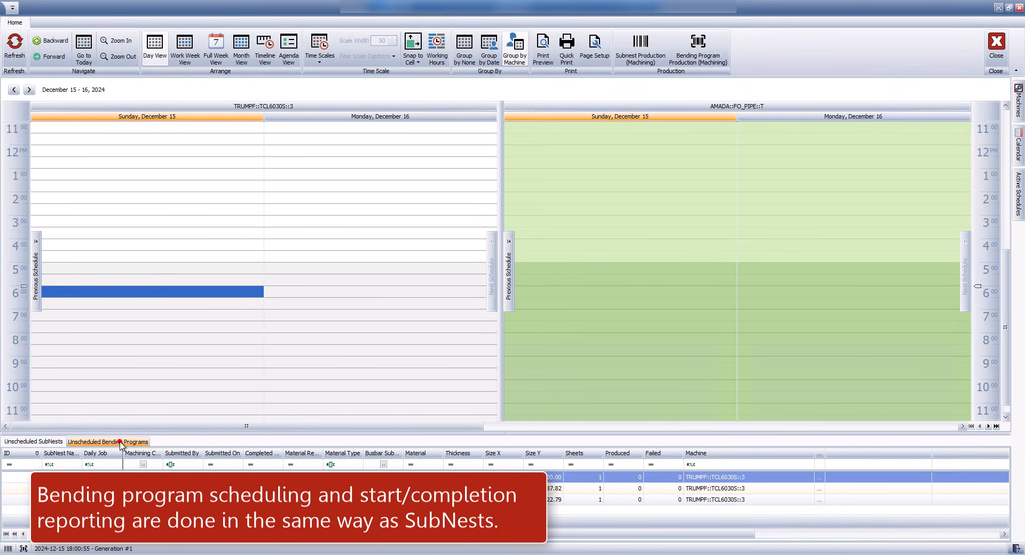
click(121, 443)
click(40, 468)
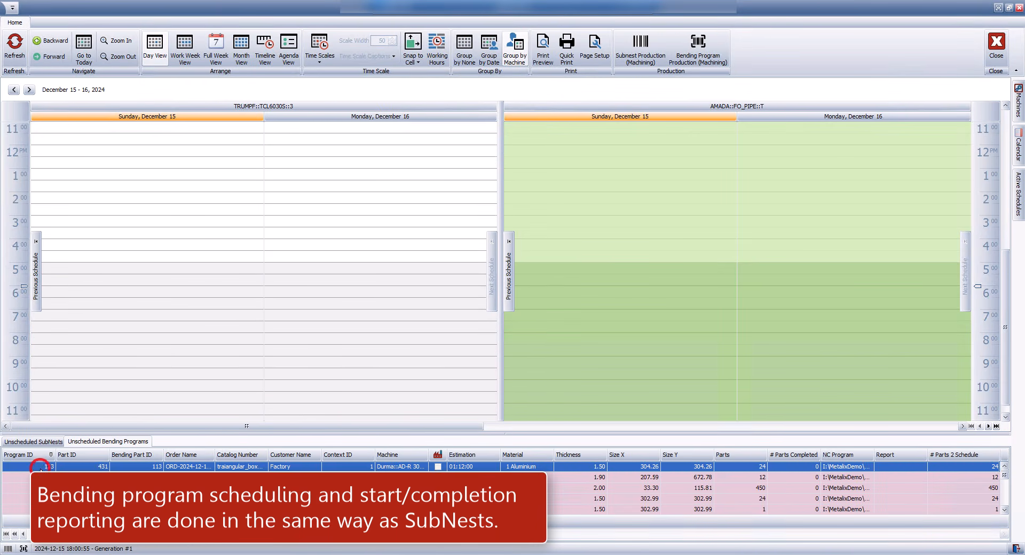
shift+click(38, 476)
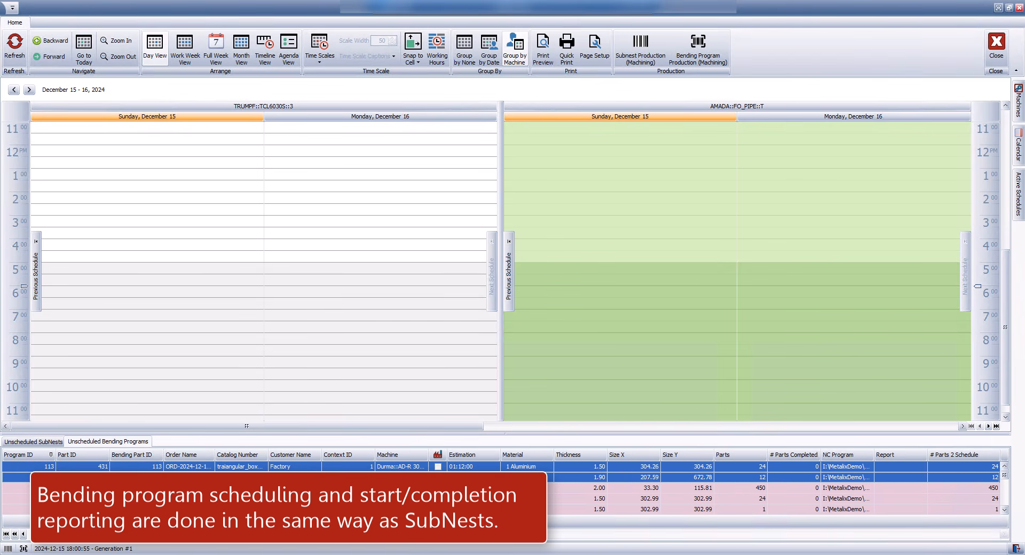
shift+click(29, 488)
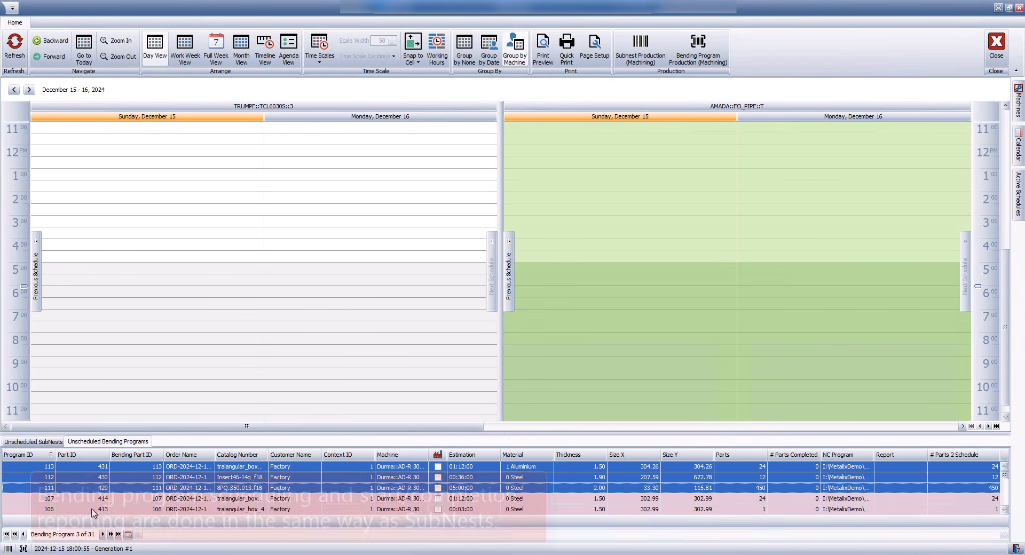
click(125, 535)
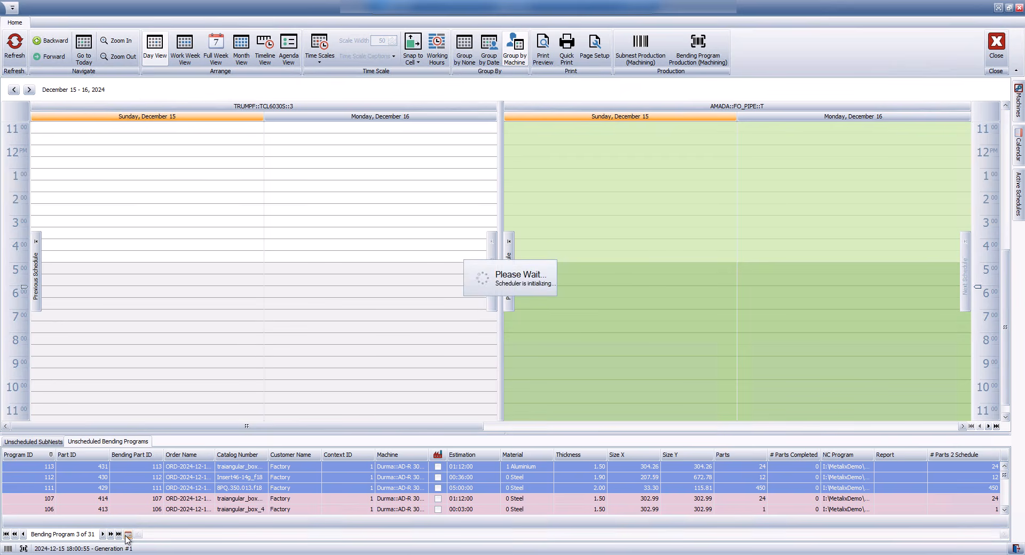
Start production of the scheduled bending program Insert46-14g_f18 on the Durma machine and close the scheduler.
click(962, 426)
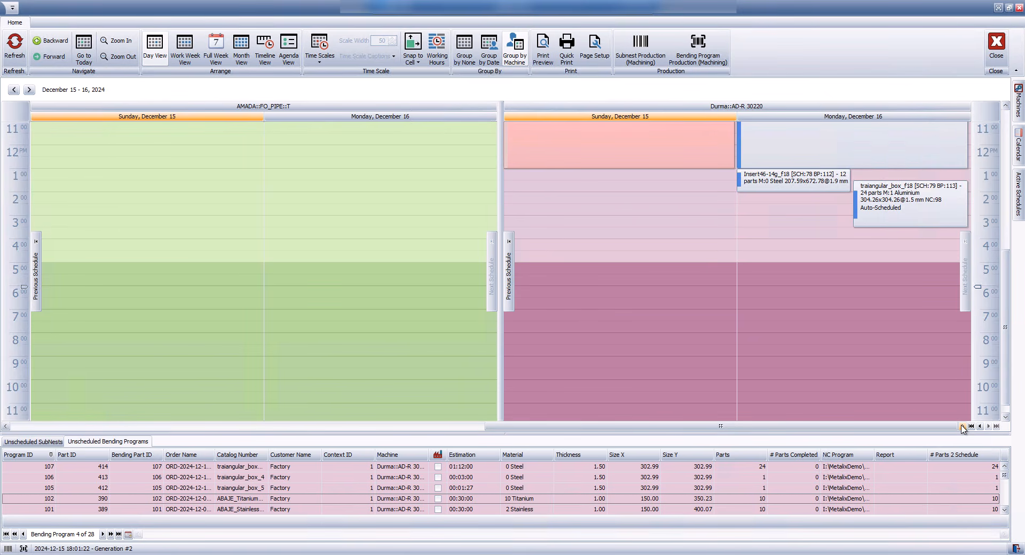
click(781, 188)
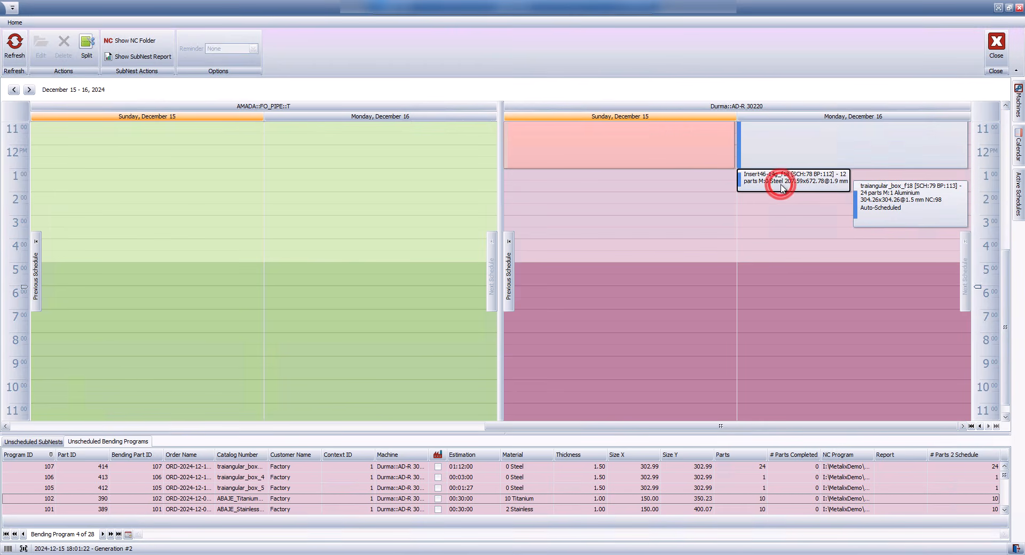
double_click(781, 188)
click(366, 168)
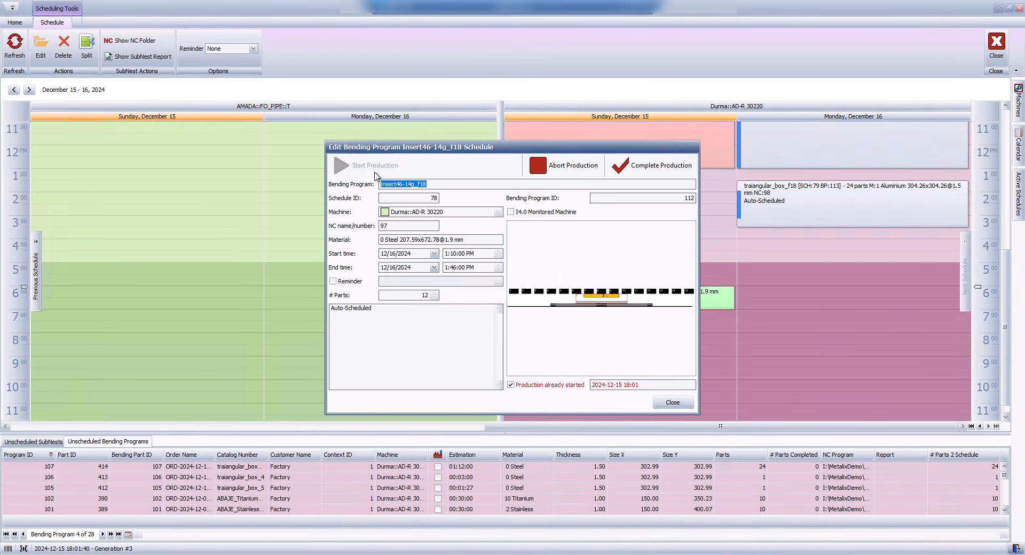
click(673, 403)
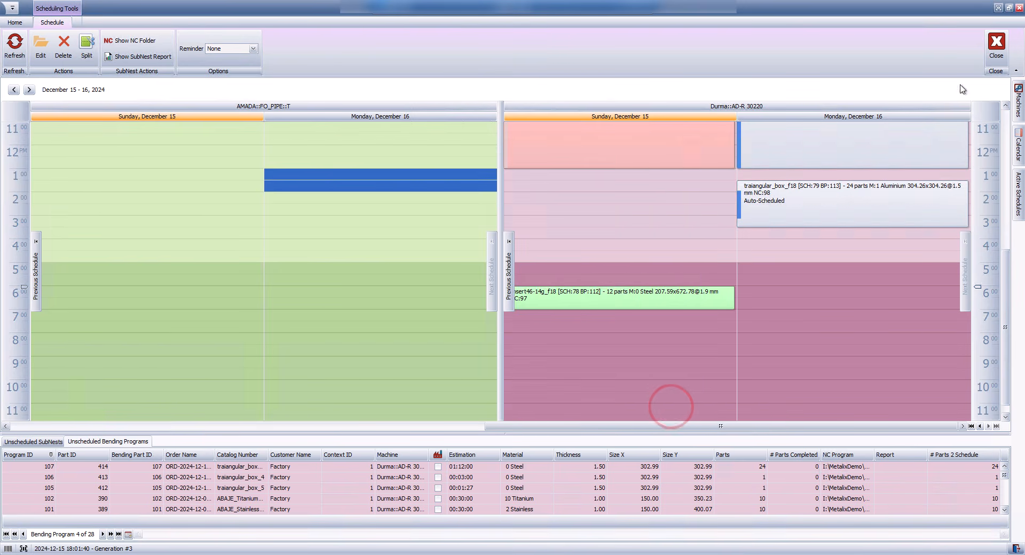
click(996, 43)
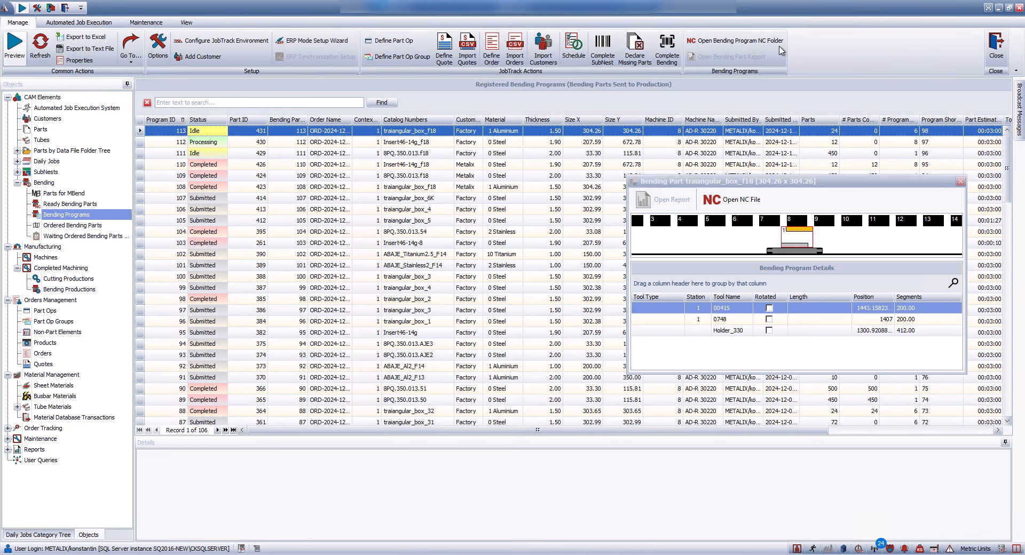
Reopen the scheduler, report bending program Insert46-14g_f18 as completed with 12 produced and 0 failed, and return to the bending programs.
click(574, 49)
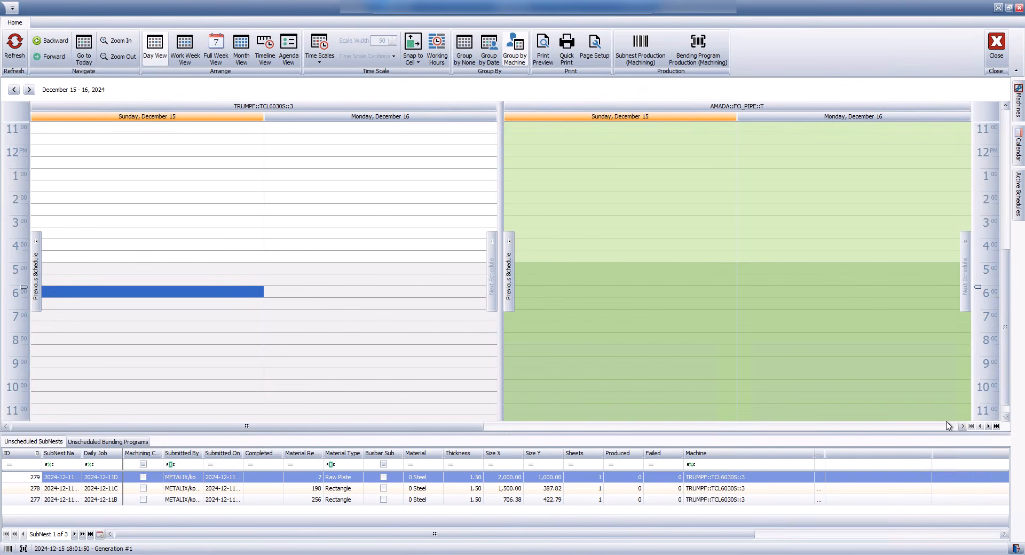
click(961, 427)
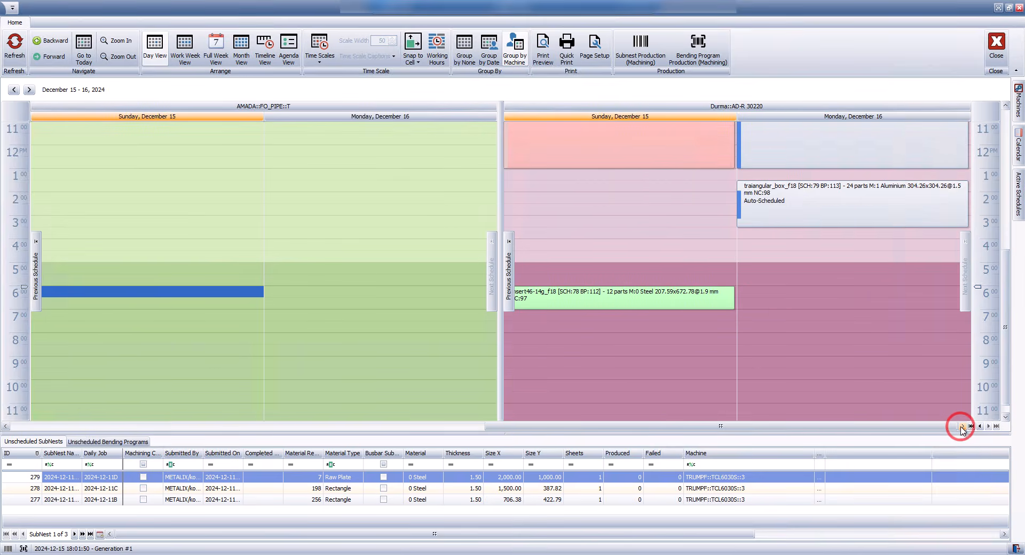
double_click(640, 306)
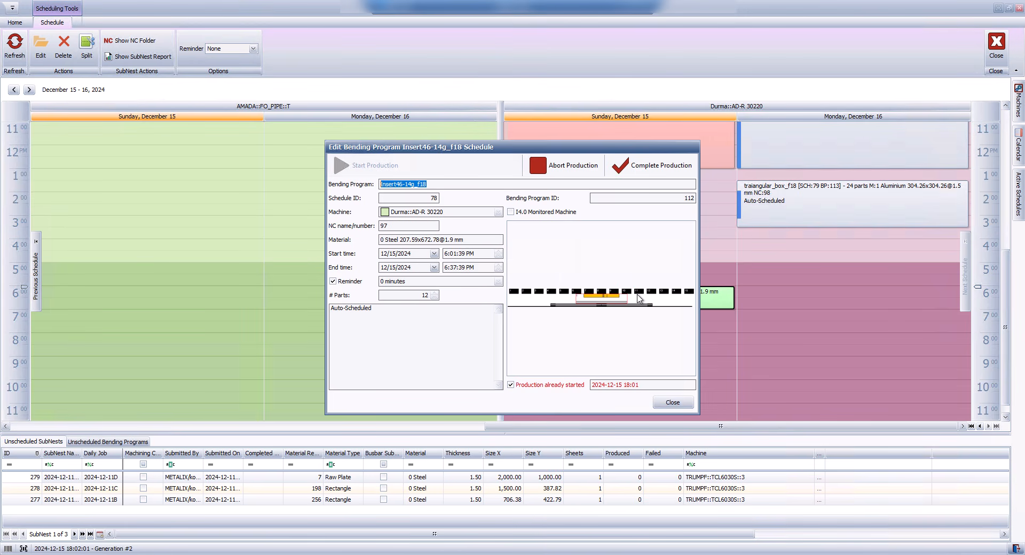
click(646, 166)
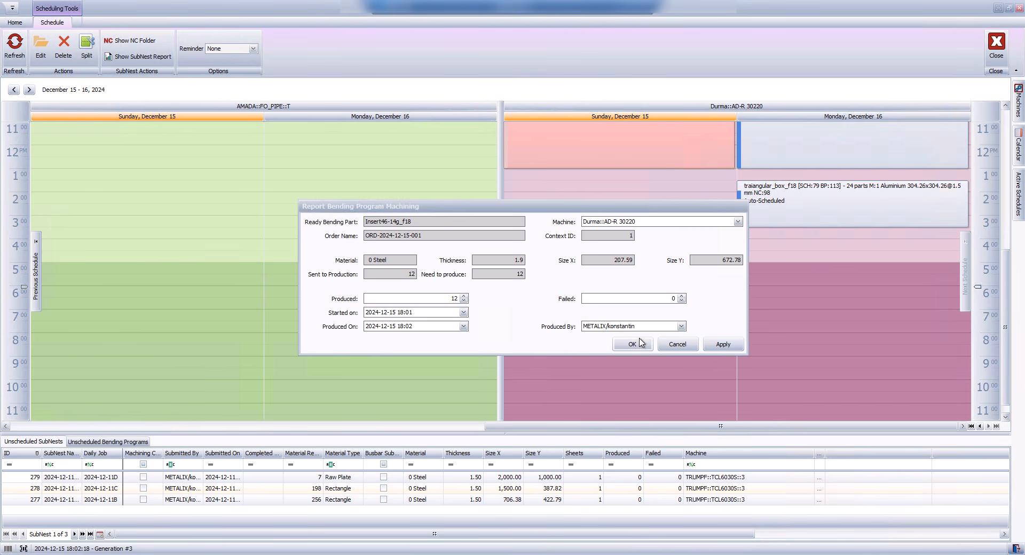
click(632, 345)
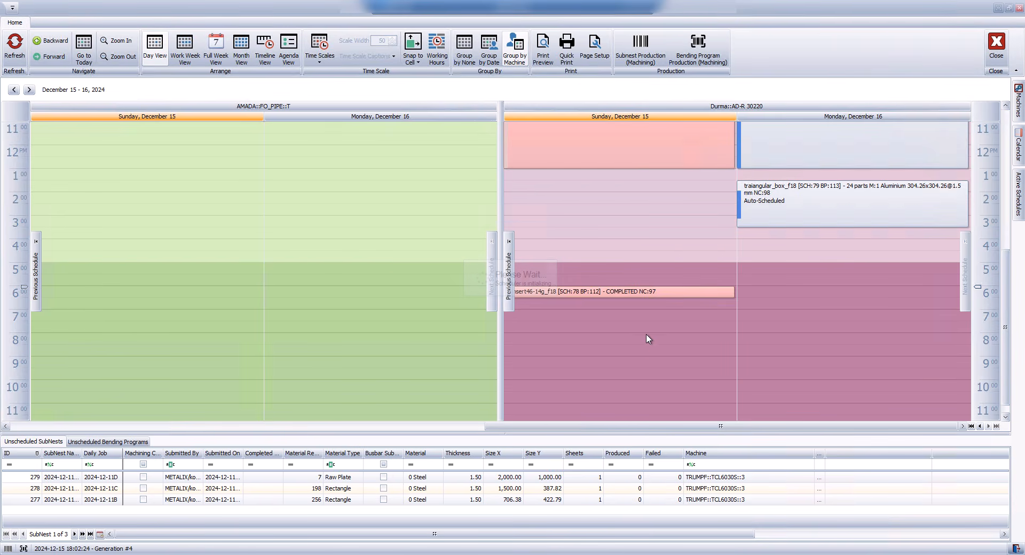
click(997, 48)
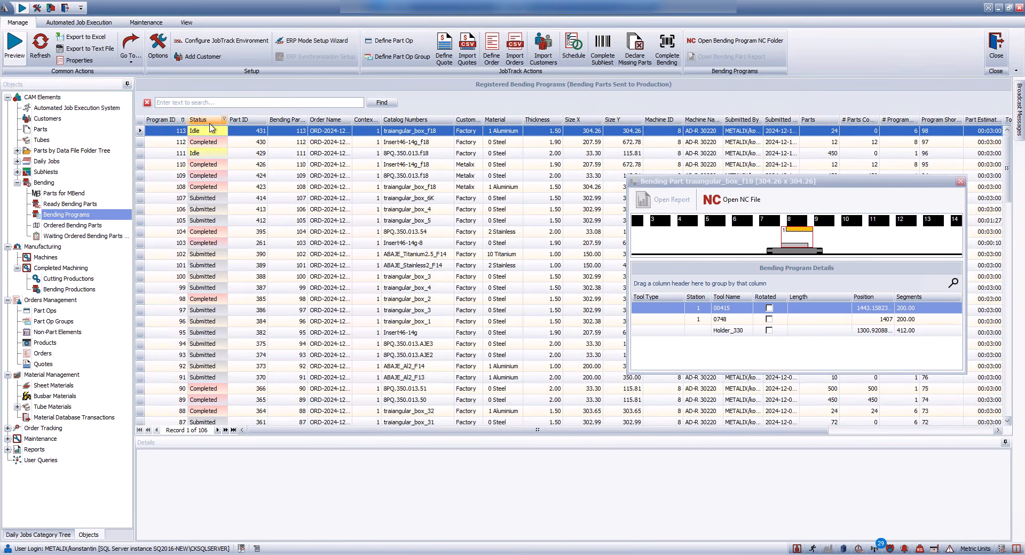
Report bending programs traiangular_box_f18 with 24 produced and 8PQ.350.013.f18 with 450 produced as completed, directly from the bending programs list.
double_click(207, 130)
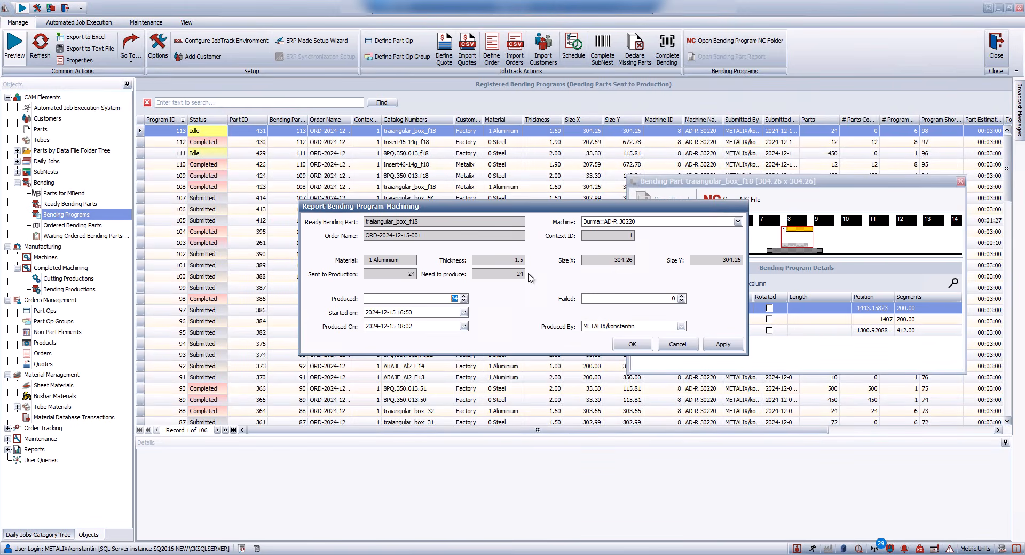
click(623, 346)
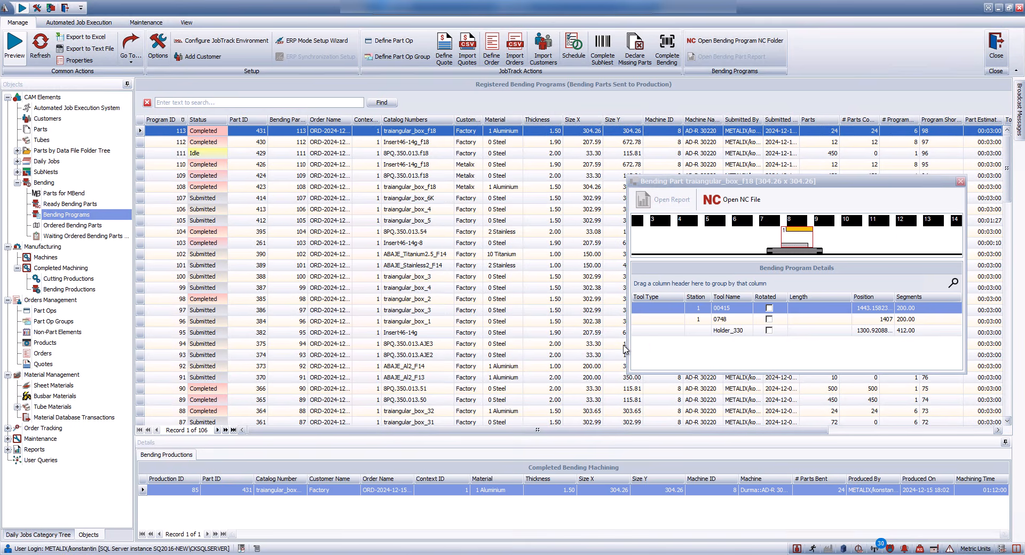
double_click(213, 154)
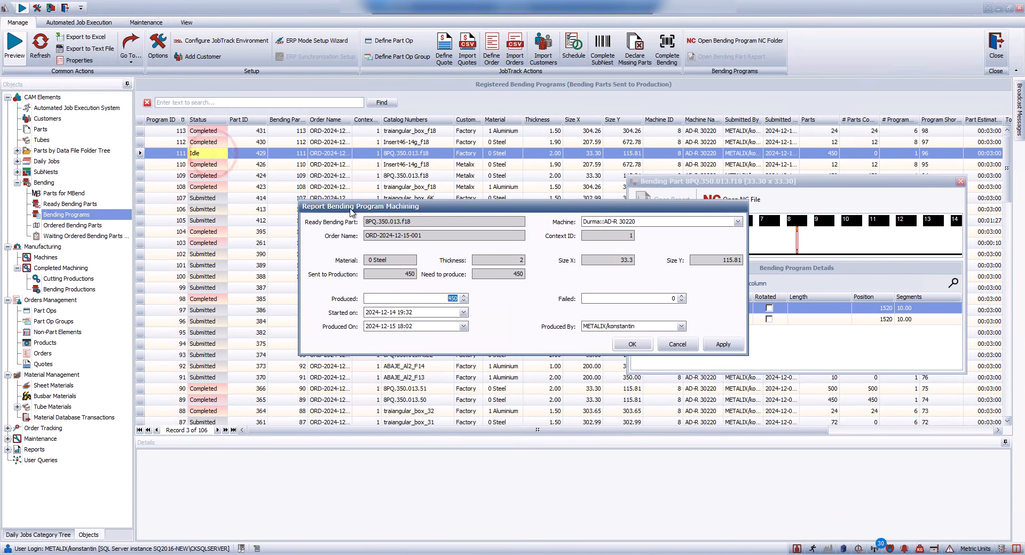
click(623, 346)
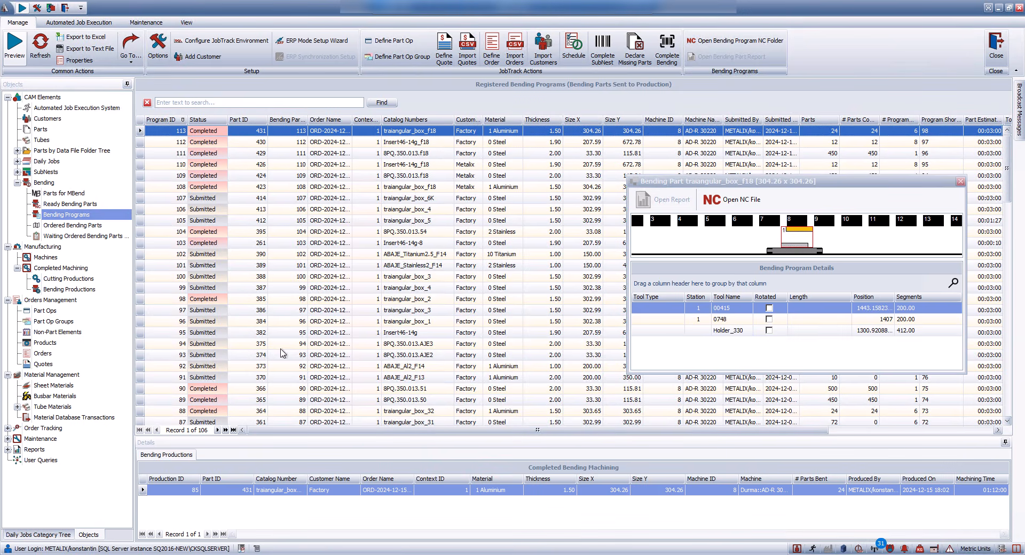
Show the defined orders and open the newest order, which combines parts and tubes.
click(89, 355)
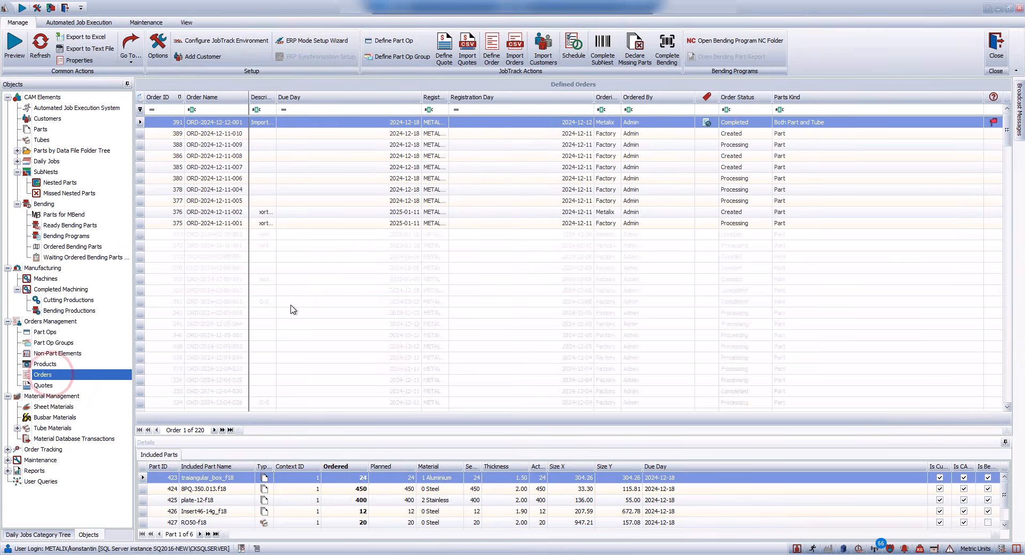
double_click(303, 122)
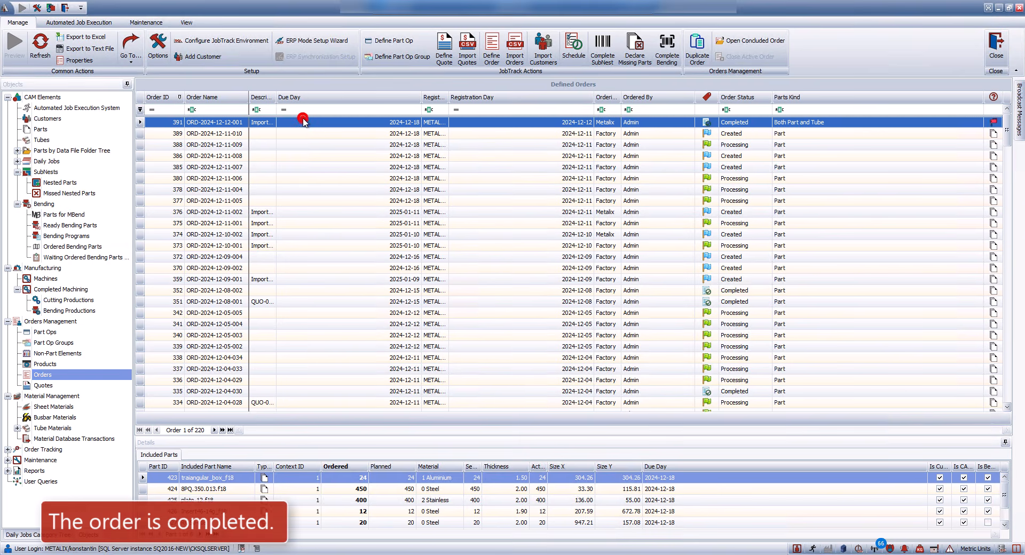